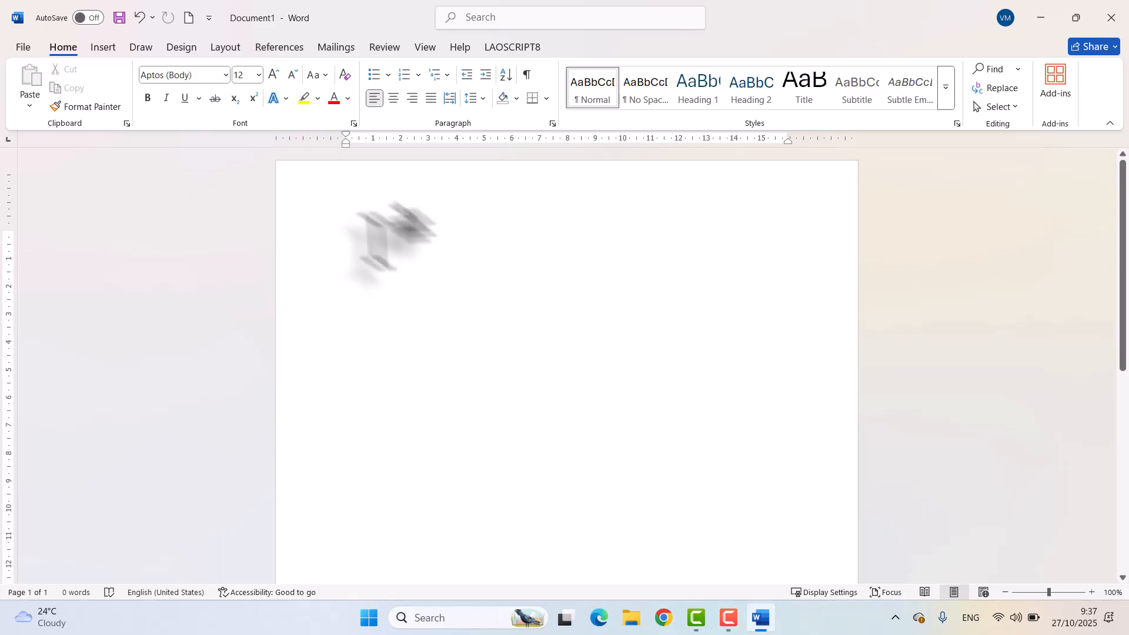
# Set the document's paper size to A4 and its page orientation to Portrait
pyautogui.click(223, 50)
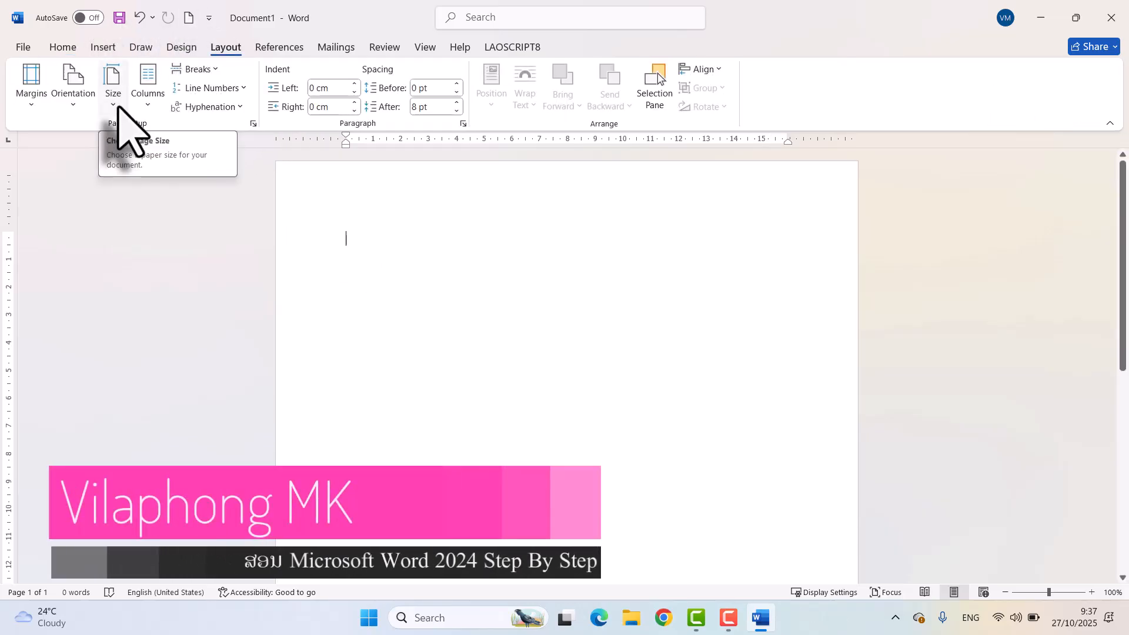
pyautogui.click(117, 107)
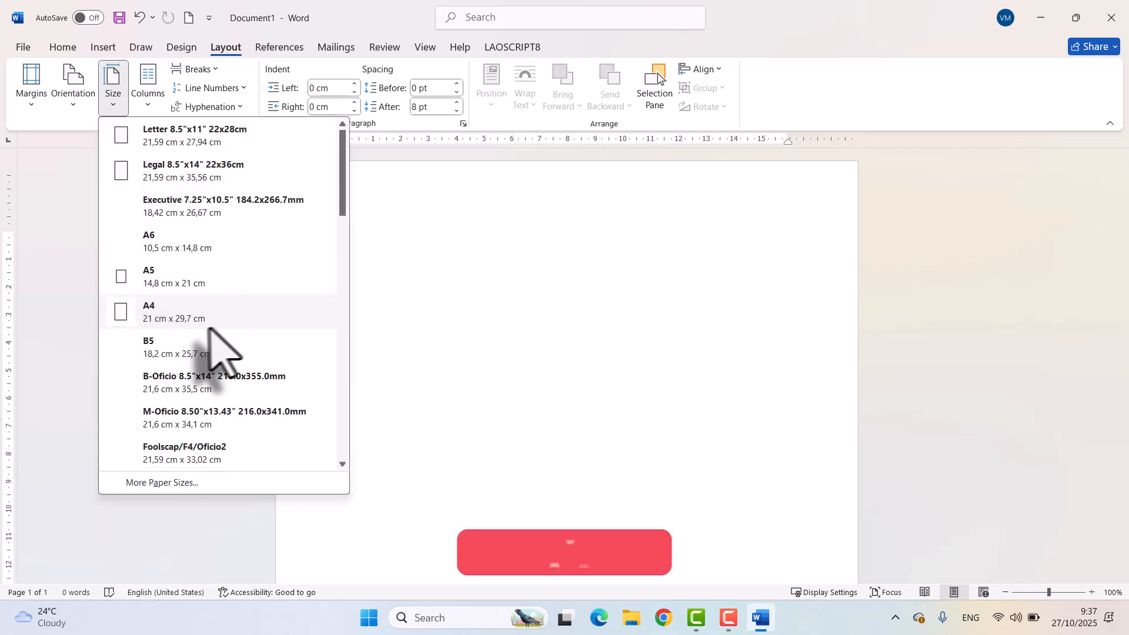
pyautogui.scroll(-3, 212, 320)
pyautogui.scroll(3, 219, 335)
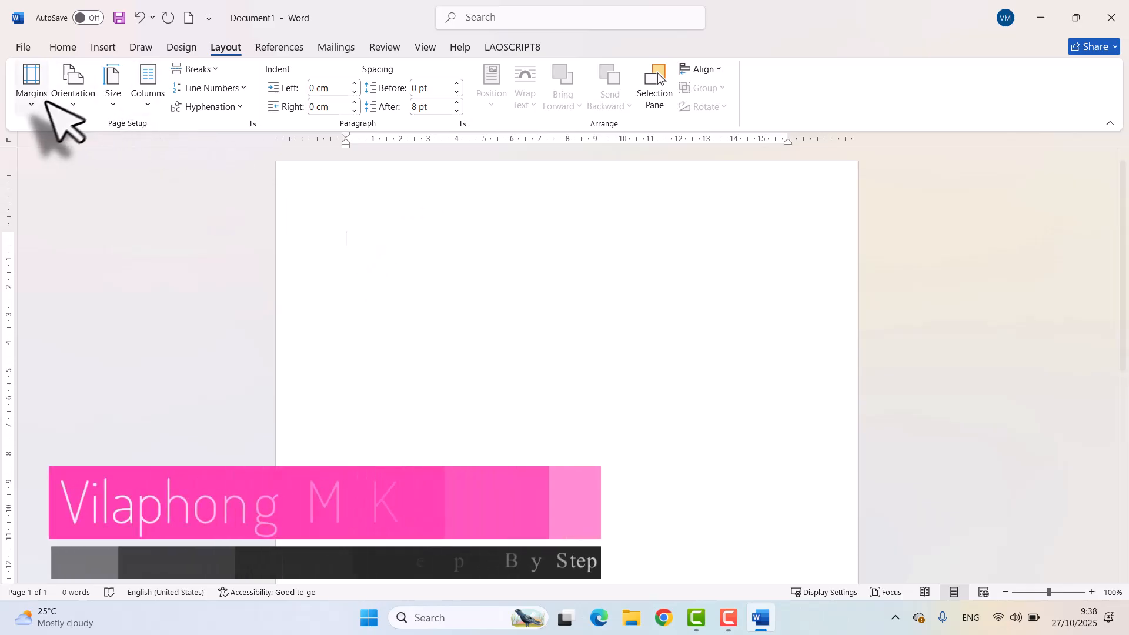
pyautogui.click(77, 107)
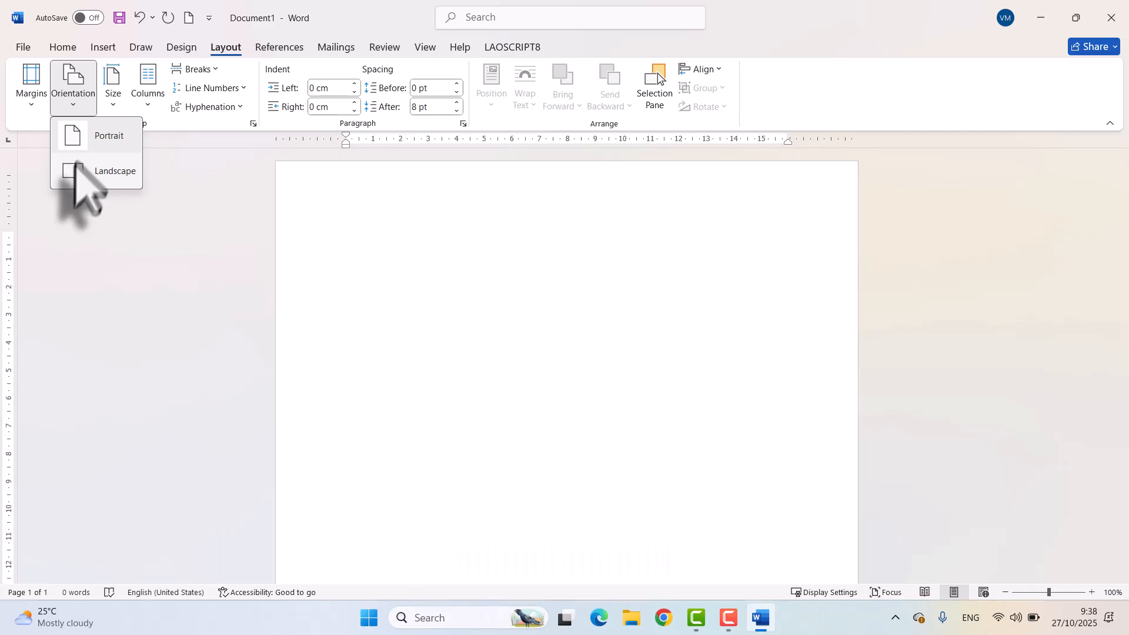
pyautogui.click(78, 141)
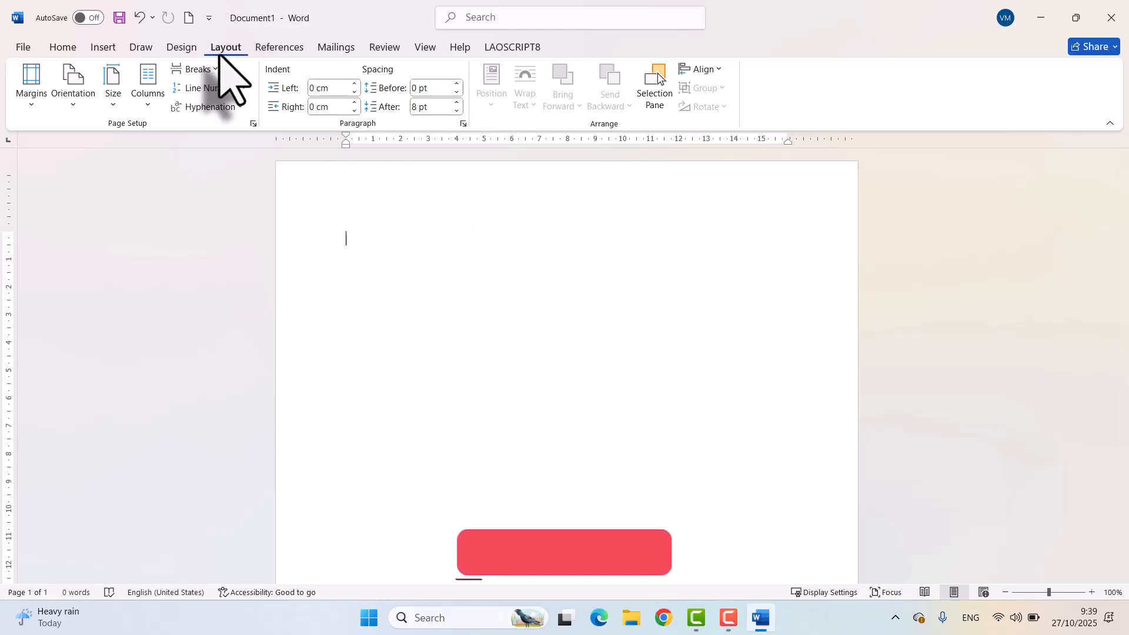
# Open the custom margin settings and review the paper size options before returning to the margin values
pyautogui.click(31, 106)
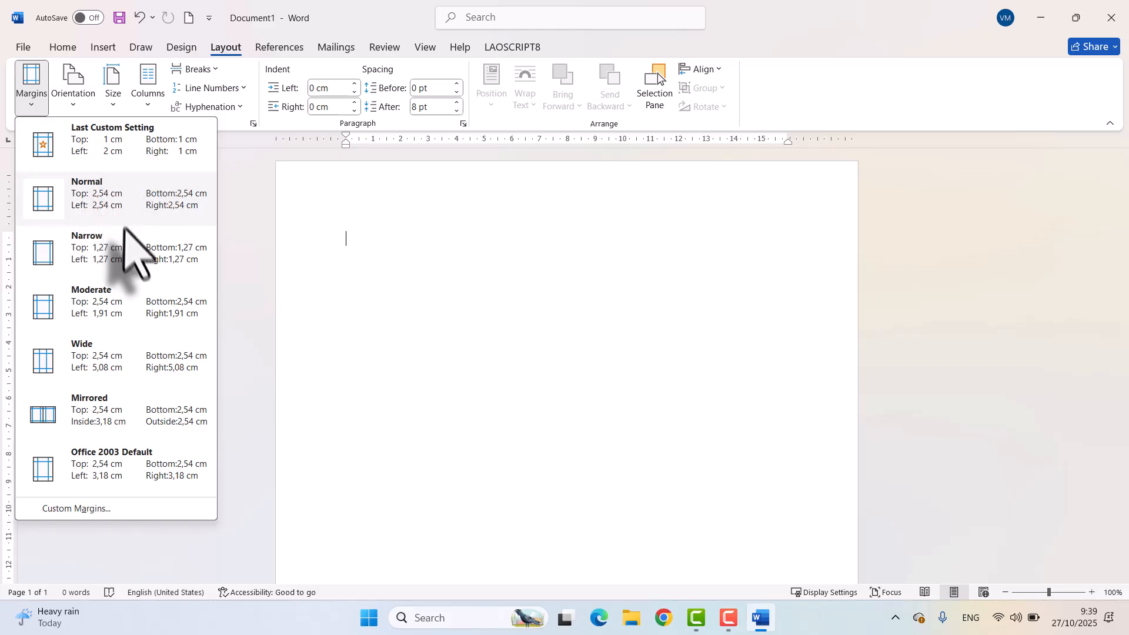
pyautogui.click(79, 511)
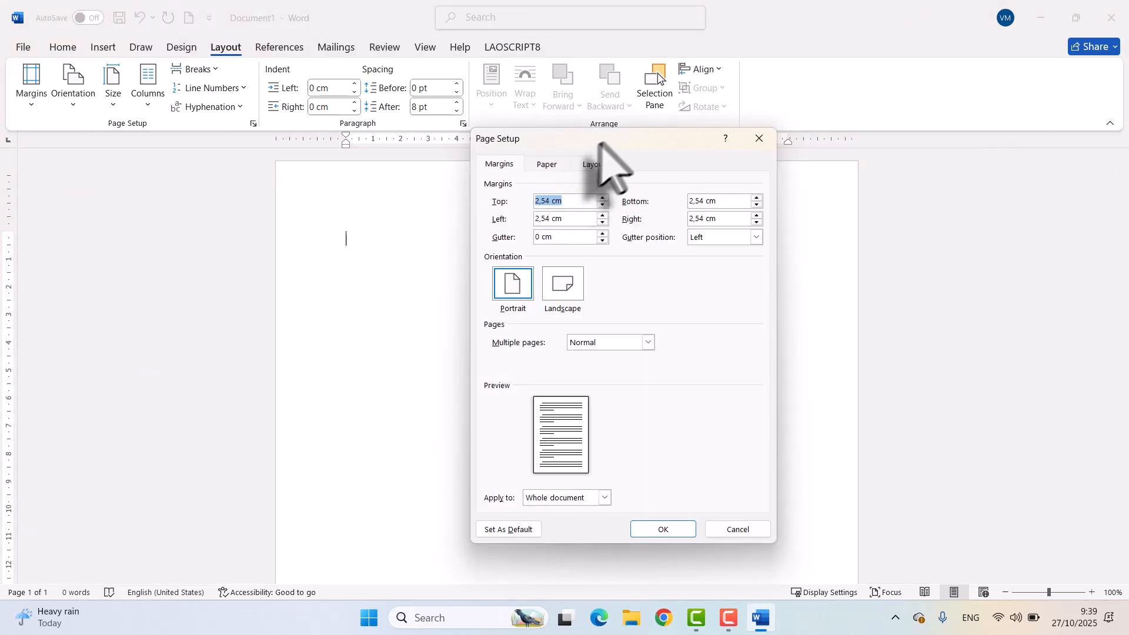
pyautogui.moveTo(600, 142); pyautogui.dragTo(542, 142)
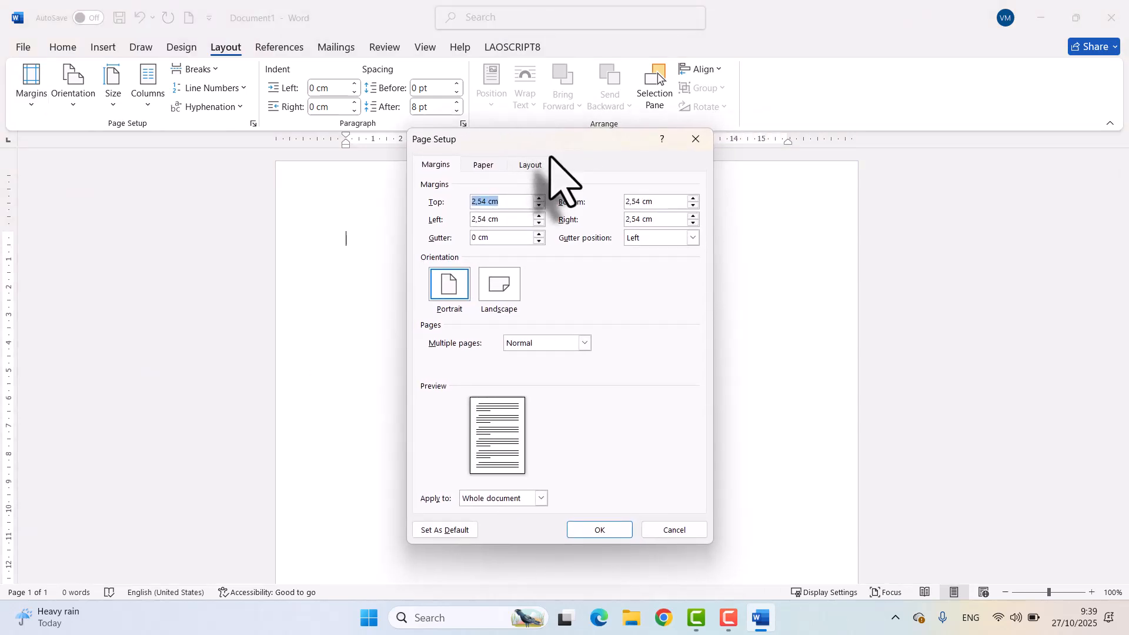
pyautogui.click(438, 165)
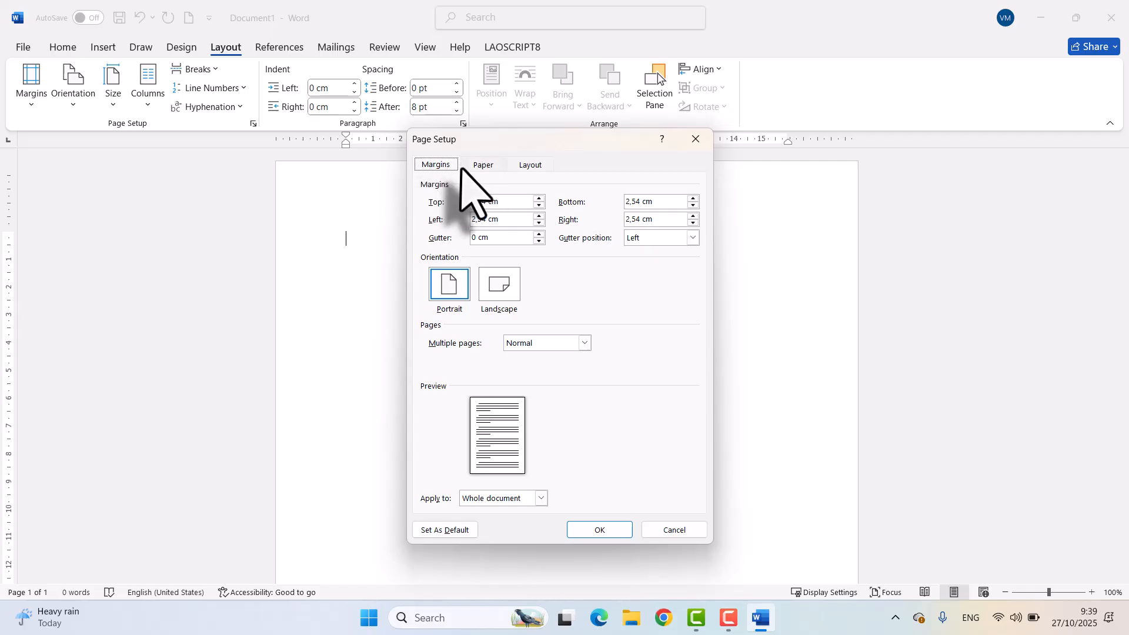
pyautogui.click(483, 165)
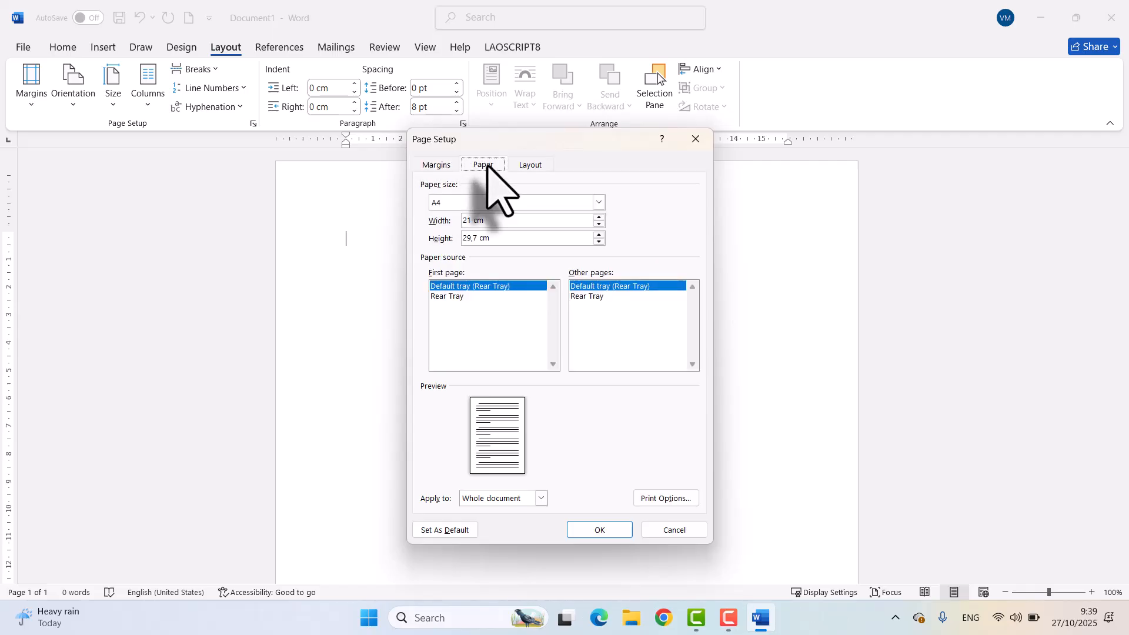
pyautogui.click(435, 165)
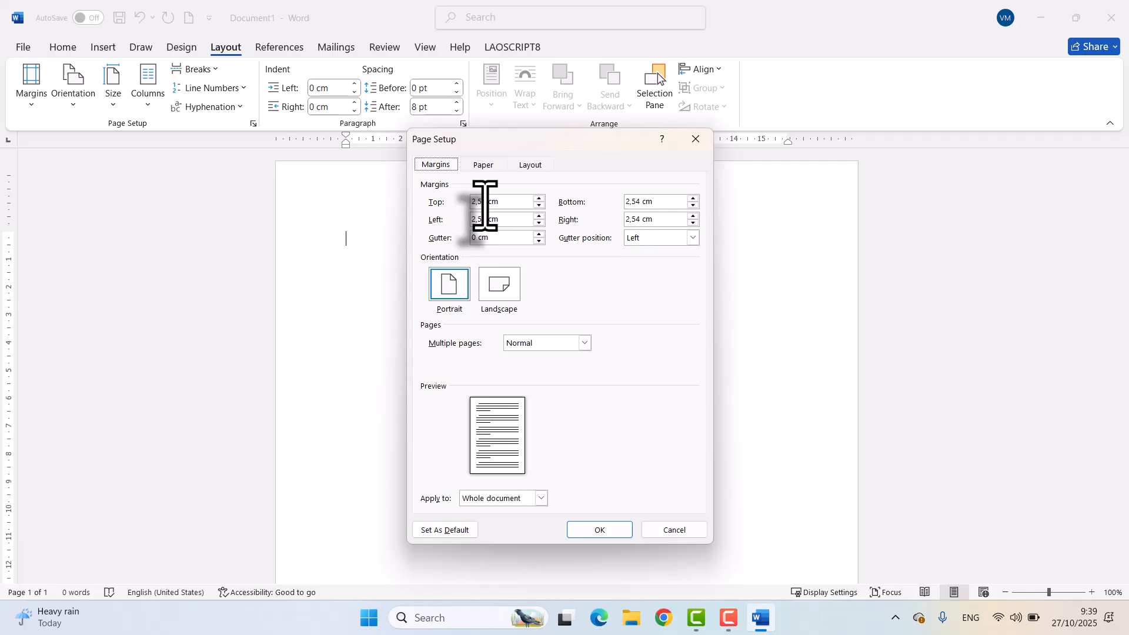
# Set the page margins to 2 cm top, 3 cm left, 2 cm bottom and 2 cm right for the whole document
pyautogui.moveTo(485, 203); pyautogui.dragTo(463, 202)
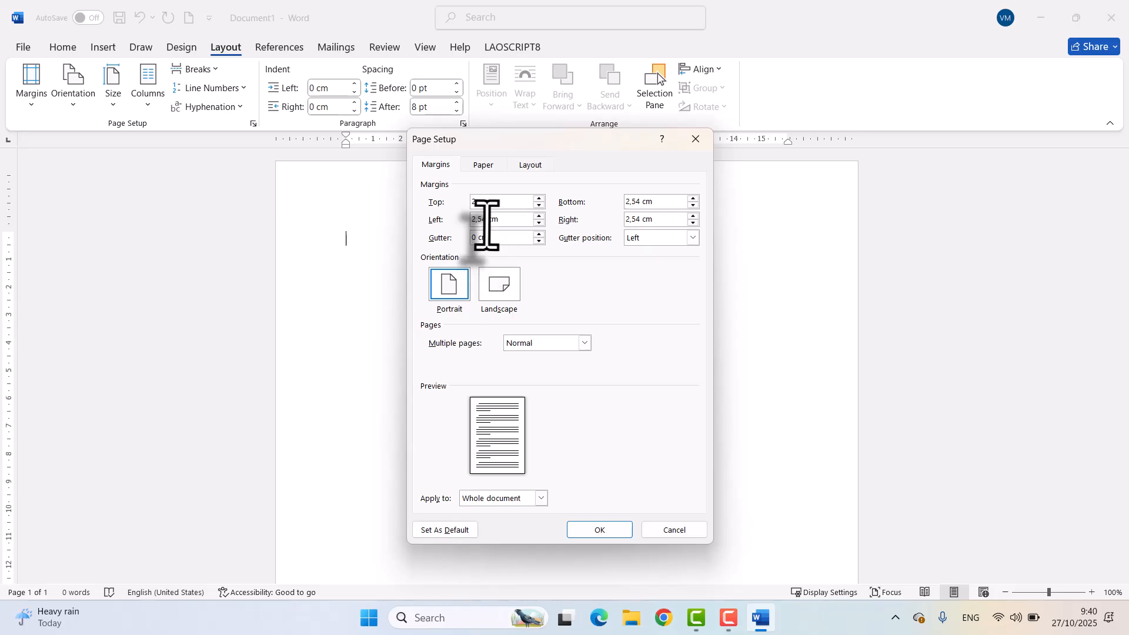
pyautogui.moveTo(486, 219); pyautogui.dragTo(470, 220)
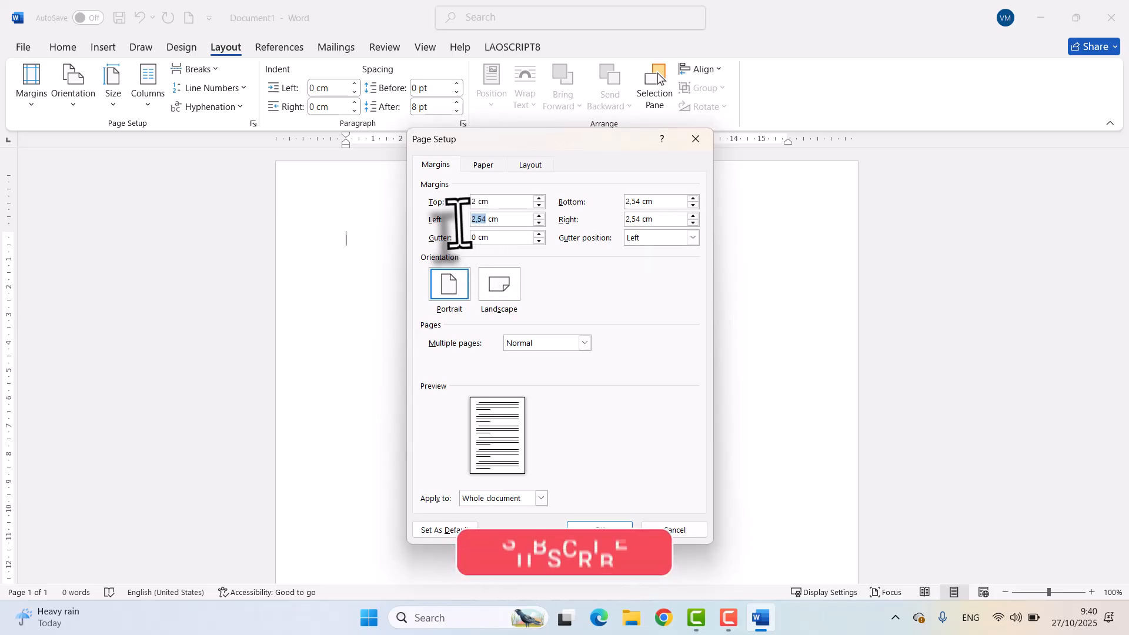
pyautogui.write('3')
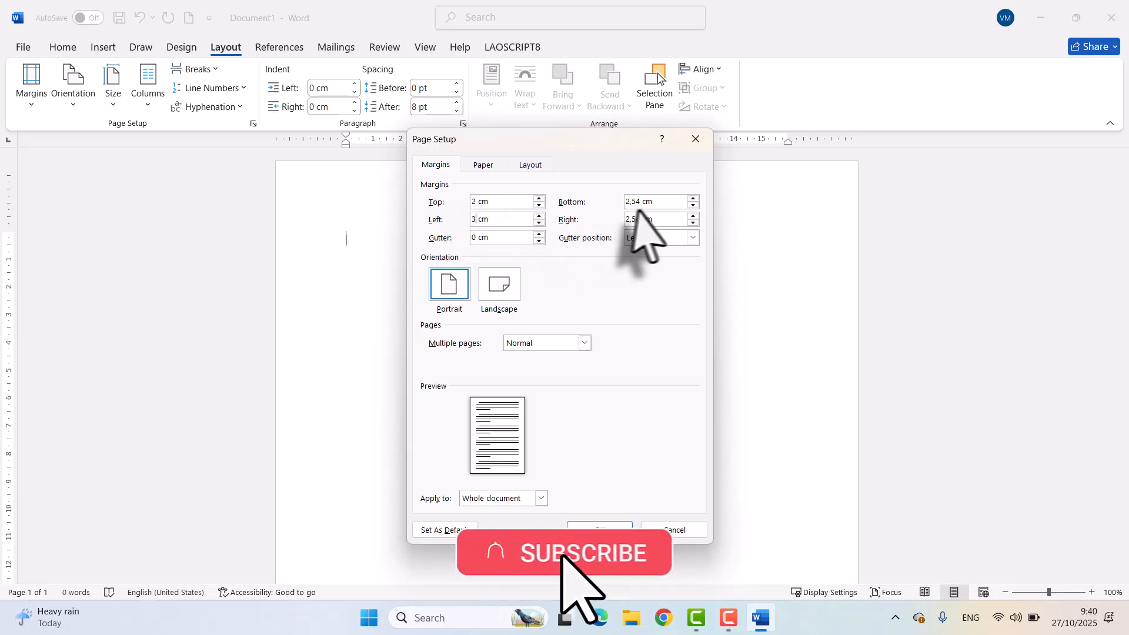
pyautogui.moveTo(640, 202); pyautogui.dragTo(607, 219)
pyautogui.write('2')
pyautogui.write('2')
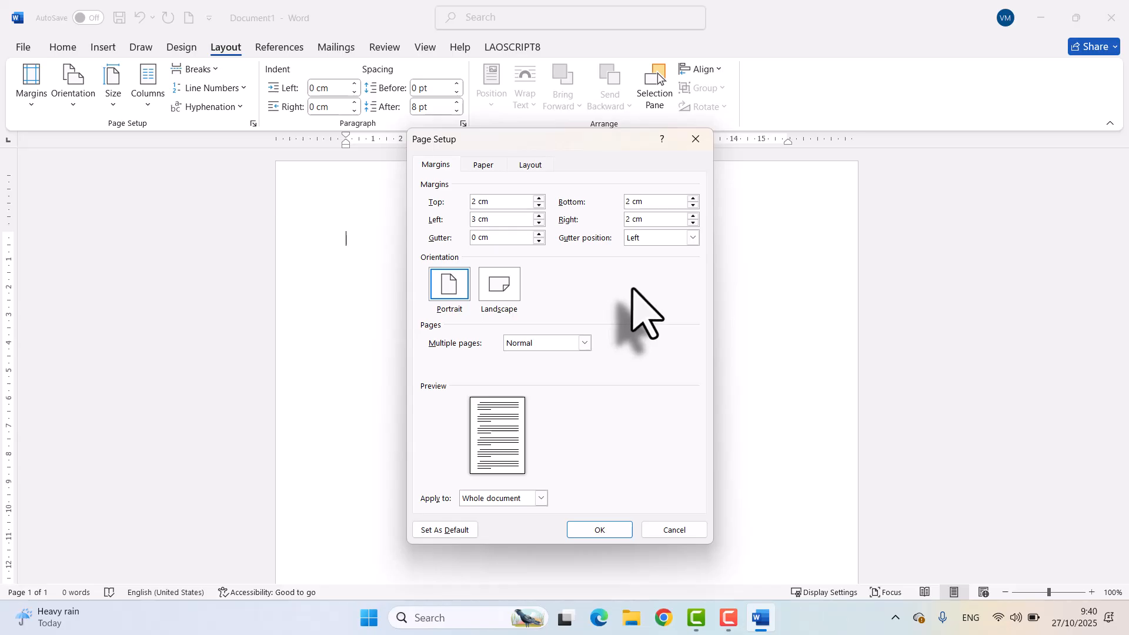
pyautogui.click(432, 159)
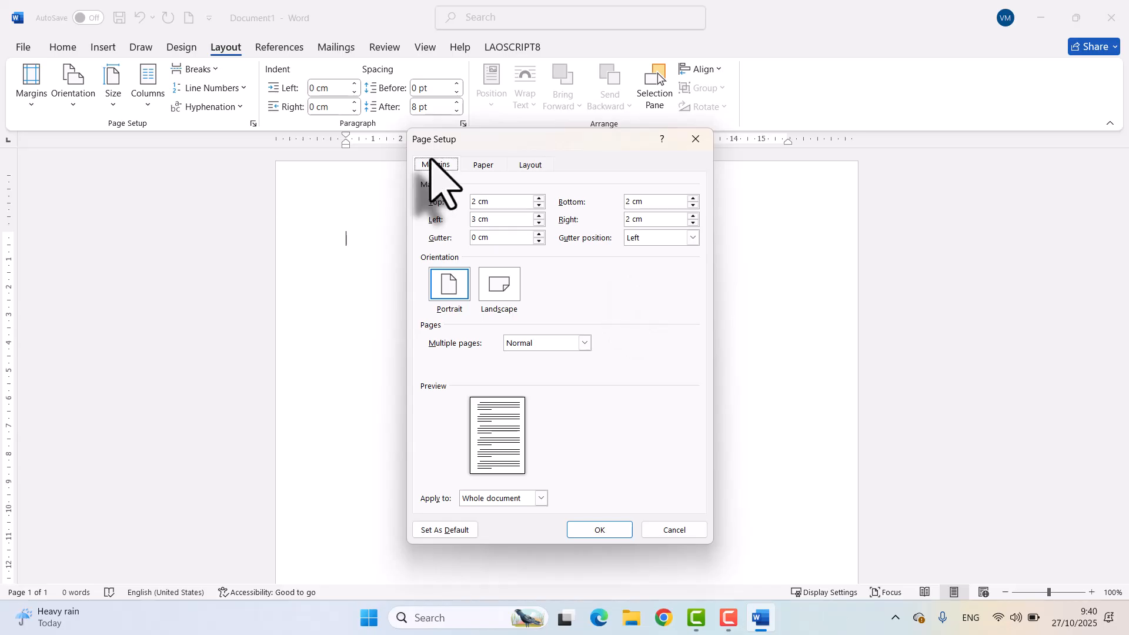
pyautogui.click(598, 530)
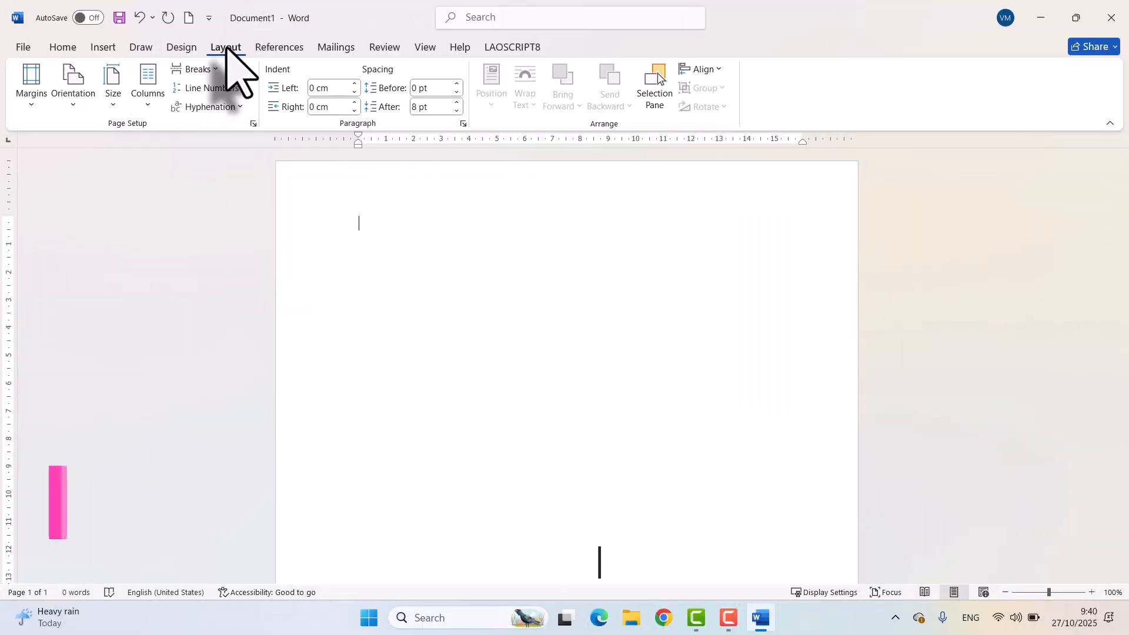
# Lay out the document in three columns and insert a Next Page section break
pyautogui.click(146, 106)
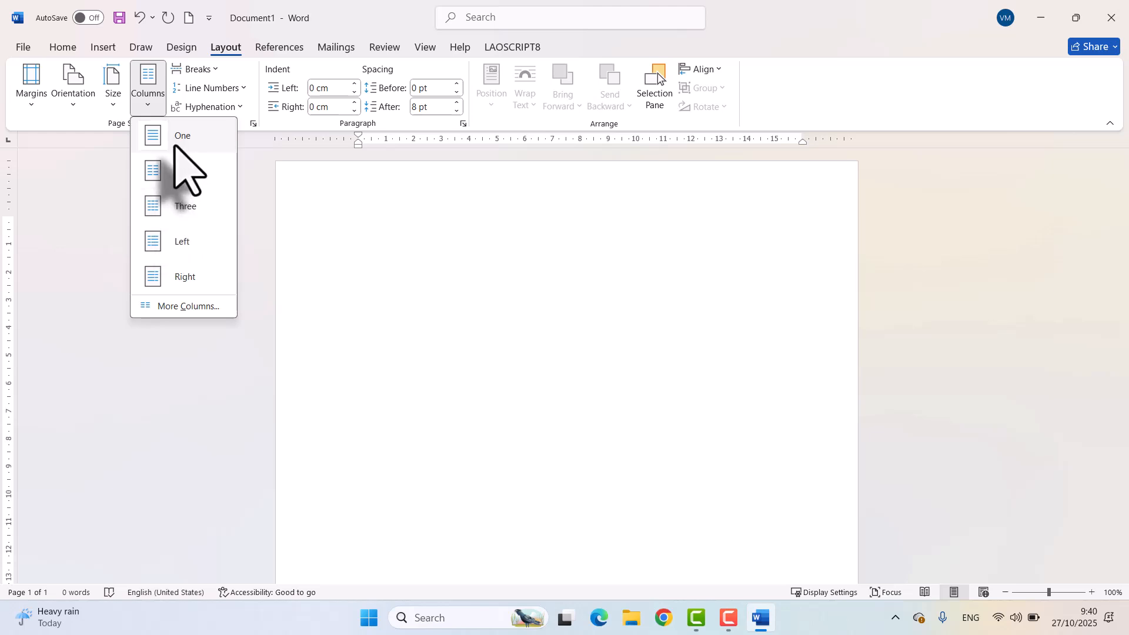
pyautogui.click(160, 171)
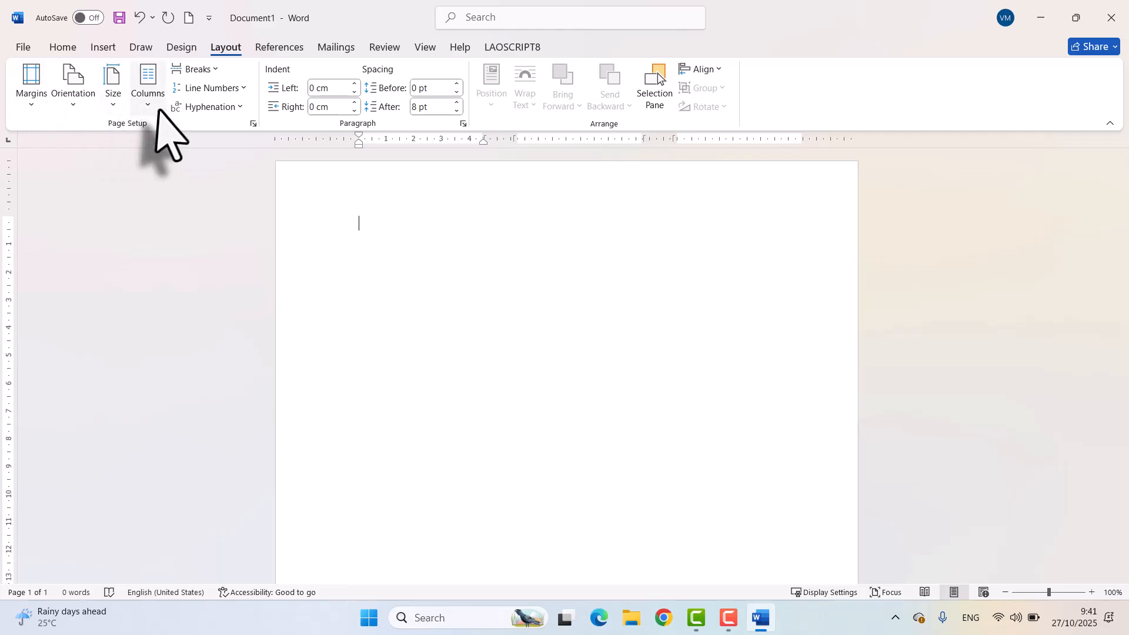
pyautogui.click(216, 70)
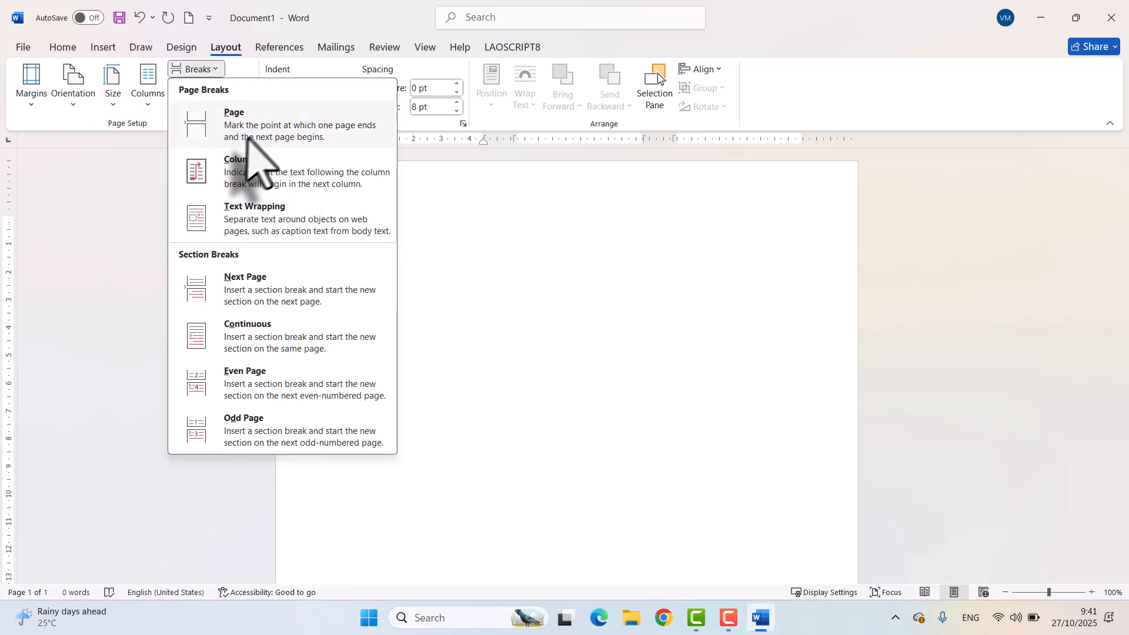
pyautogui.click(249, 289)
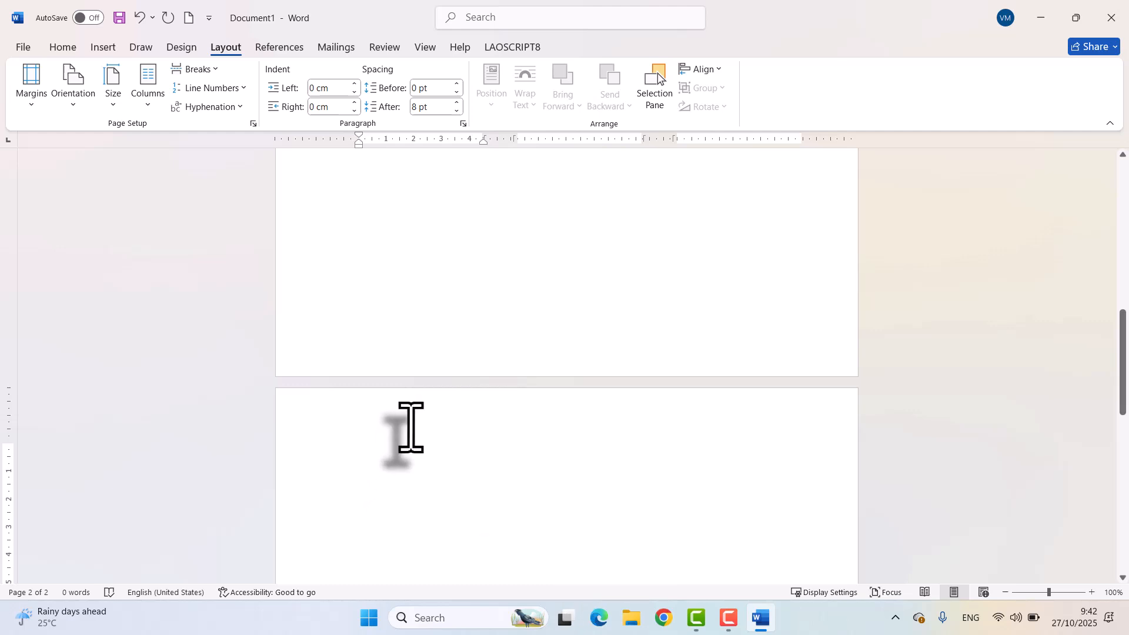
# Open the section 2 header on the second page and unlink it from the previous section
pyautogui.doubleClick(411, 427)
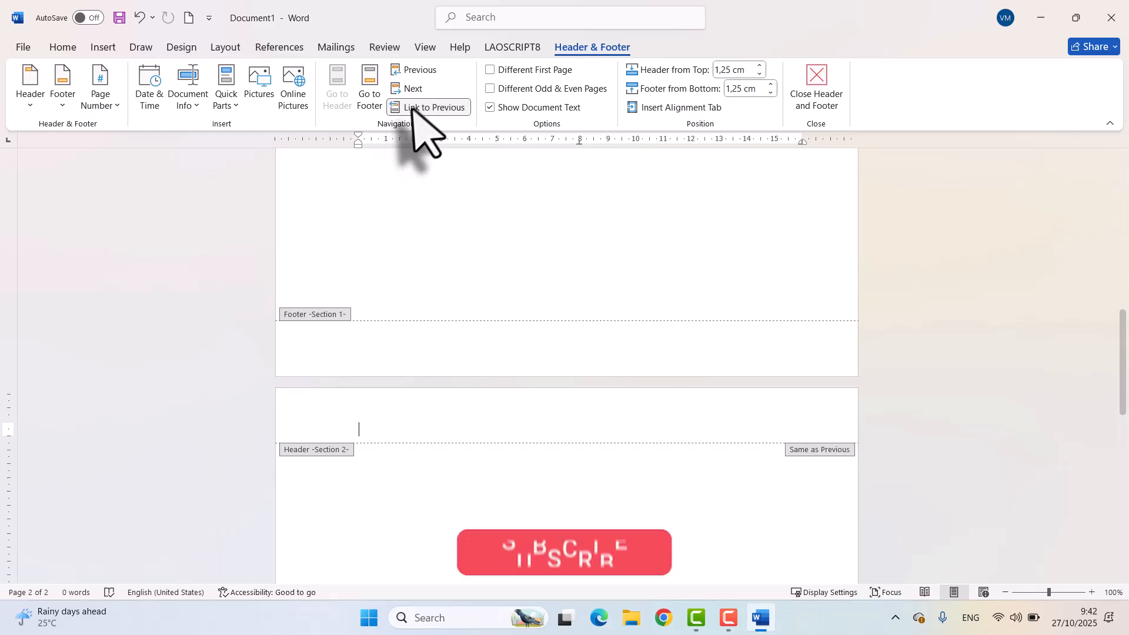
pyautogui.click(442, 109)
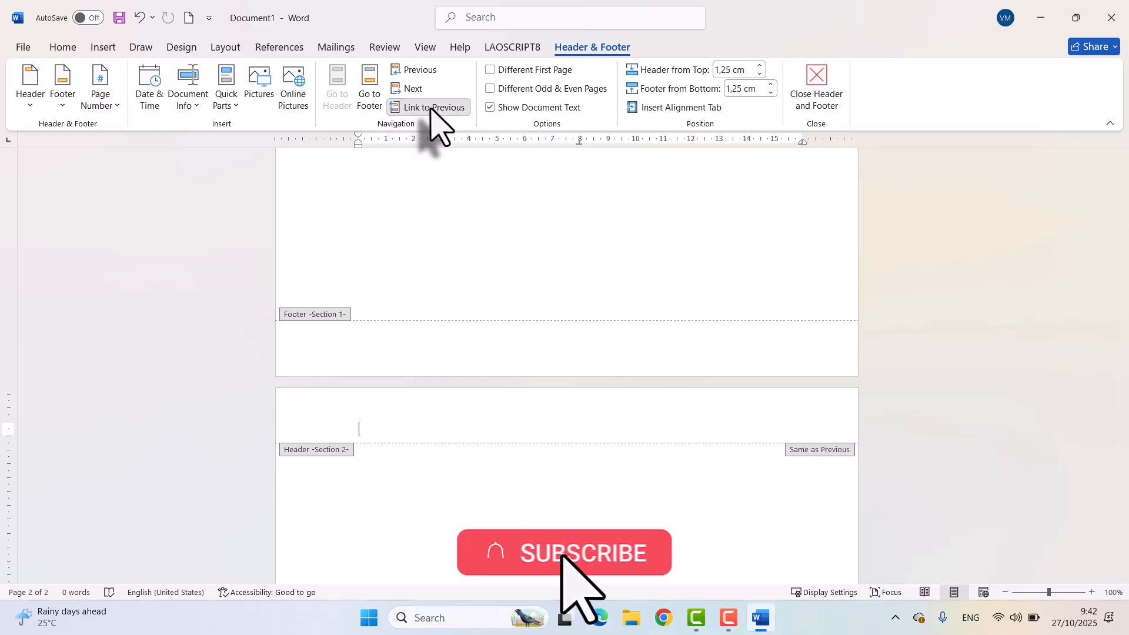
# Insert a centred Plain Number 2 page number at the bottom of the page in the section 1 footer
pyautogui.scroll(5, 520, 265)
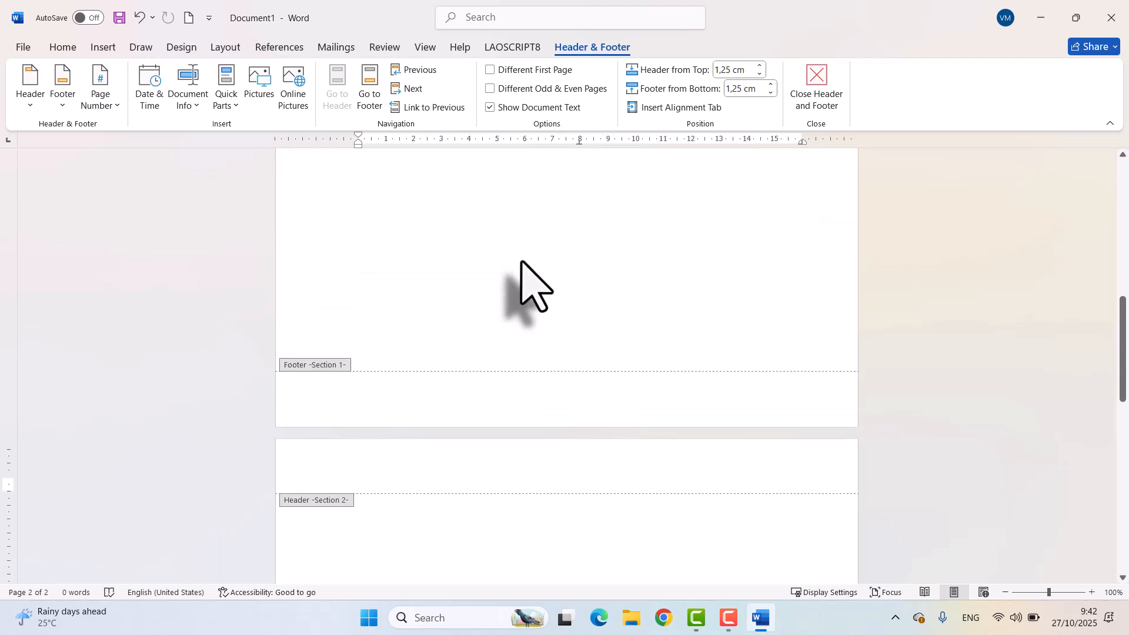
pyautogui.click(482, 393)
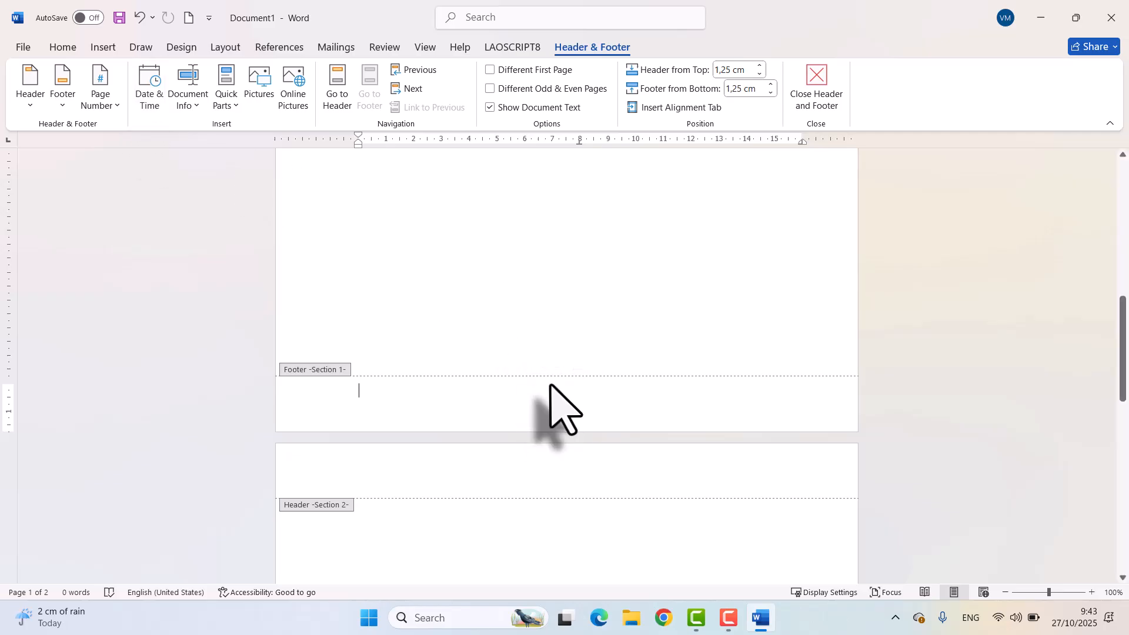
pyautogui.click(111, 111)
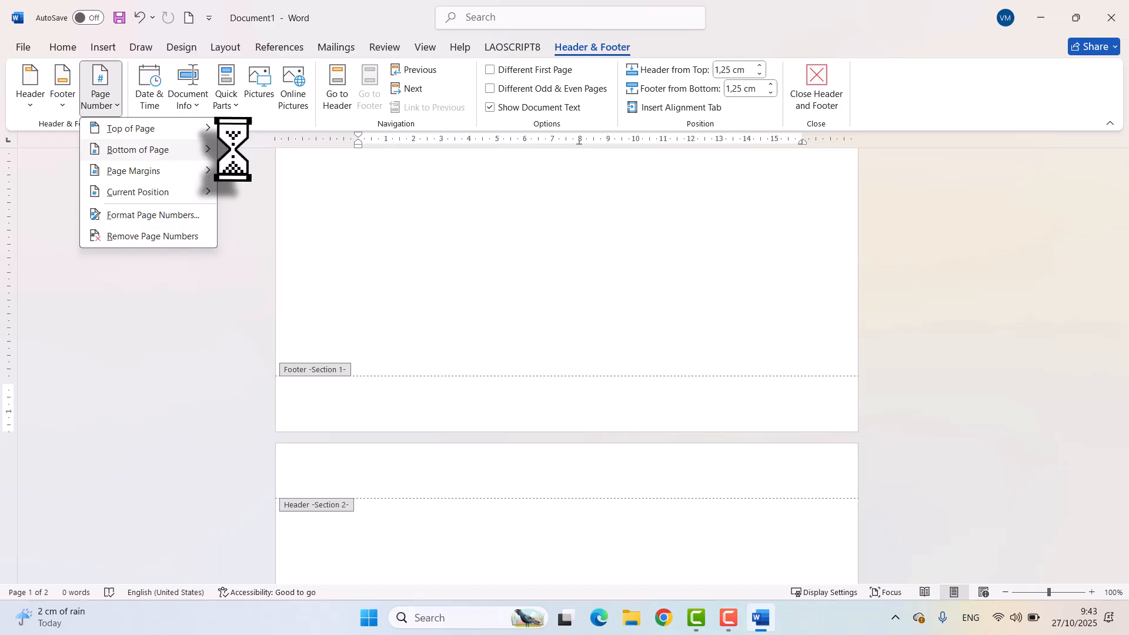
pyautogui.moveTo(233, 149)
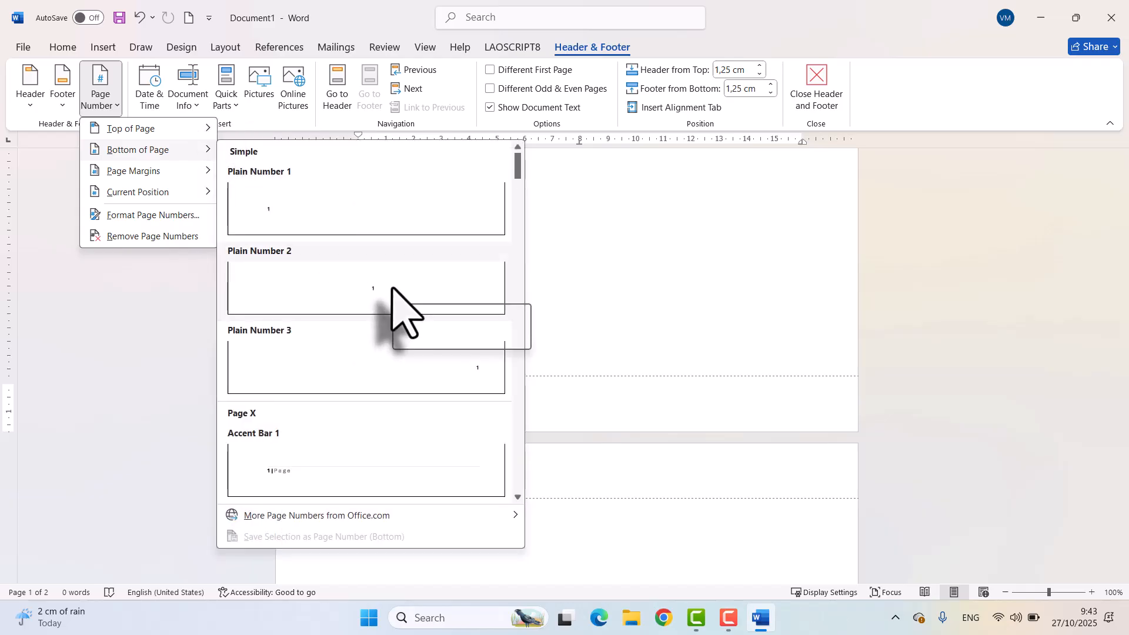
pyautogui.click(392, 287)
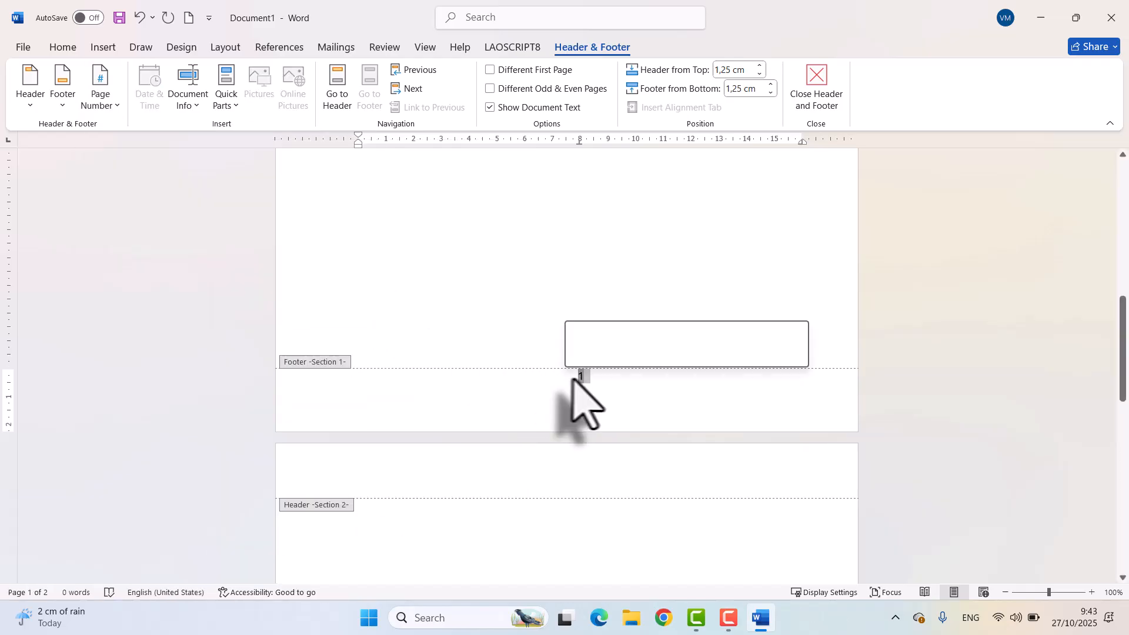
# Select the page number in the section 2 footer and unlink that footer from the previous section
pyautogui.scroll(-10, 579, 382)
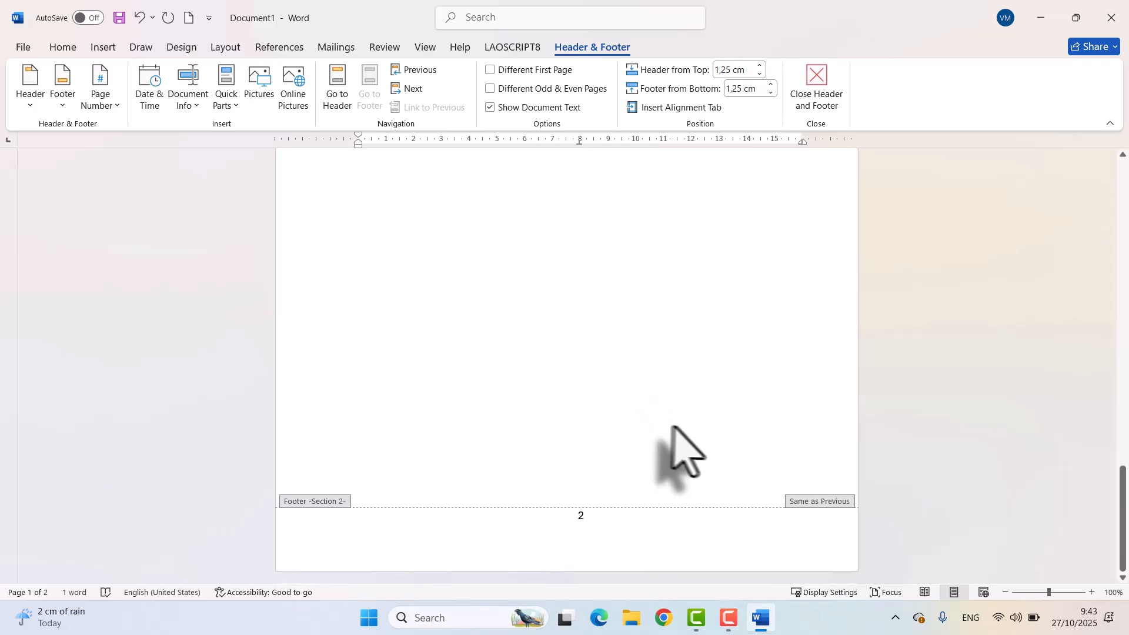
pyautogui.click(597, 523)
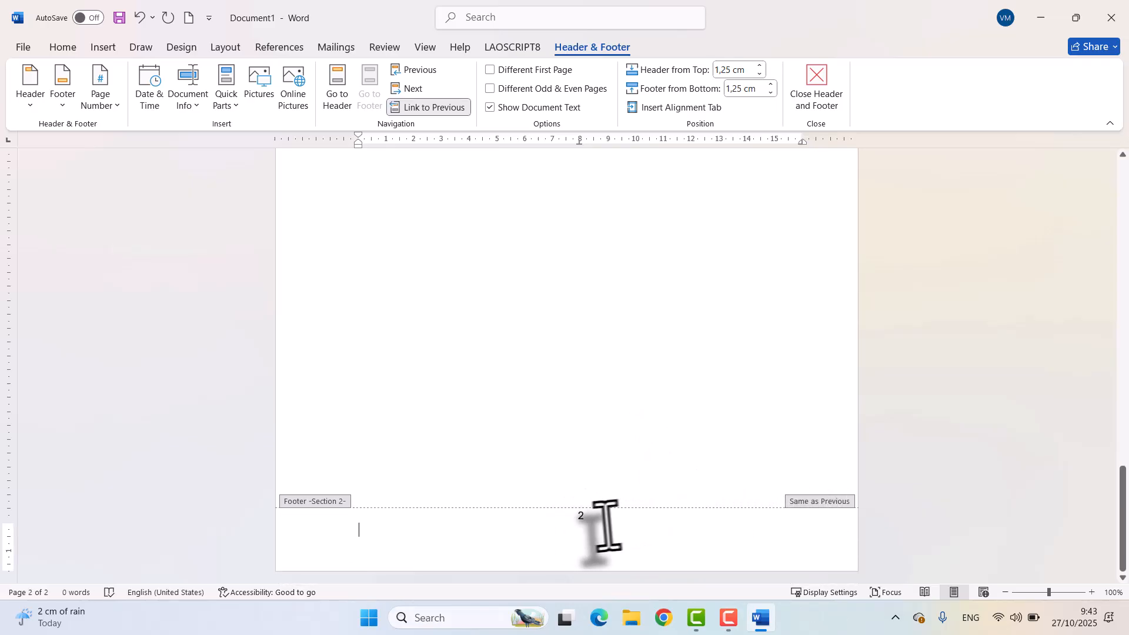
pyautogui.moveTo(590, 521); pyautogui.dragTo(559, 517)
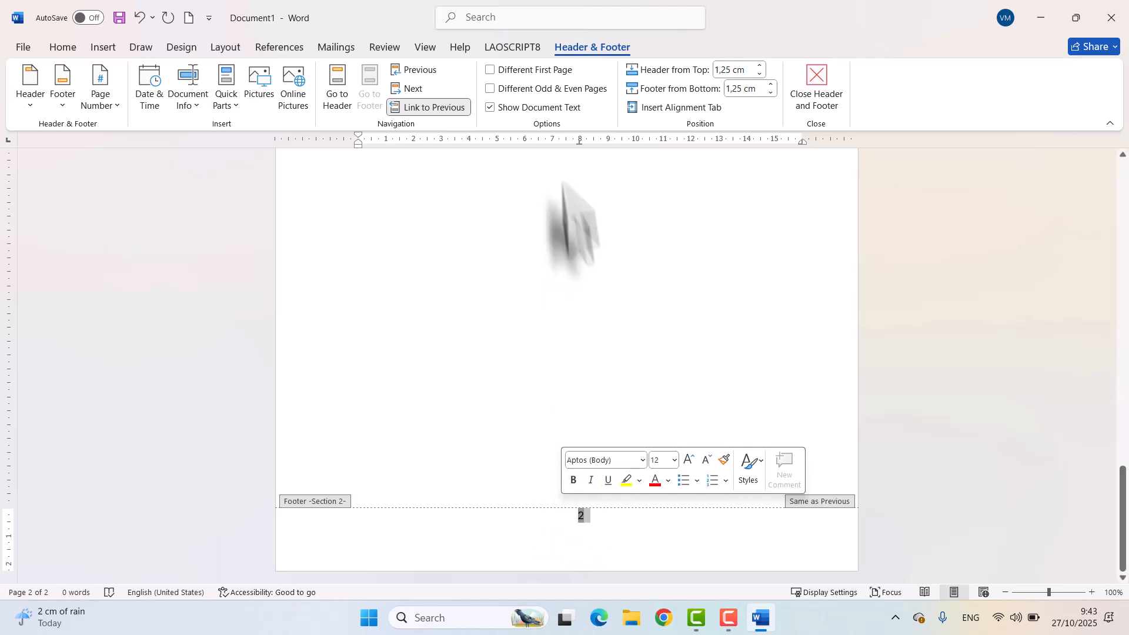
pyautogui.click(451, 106)
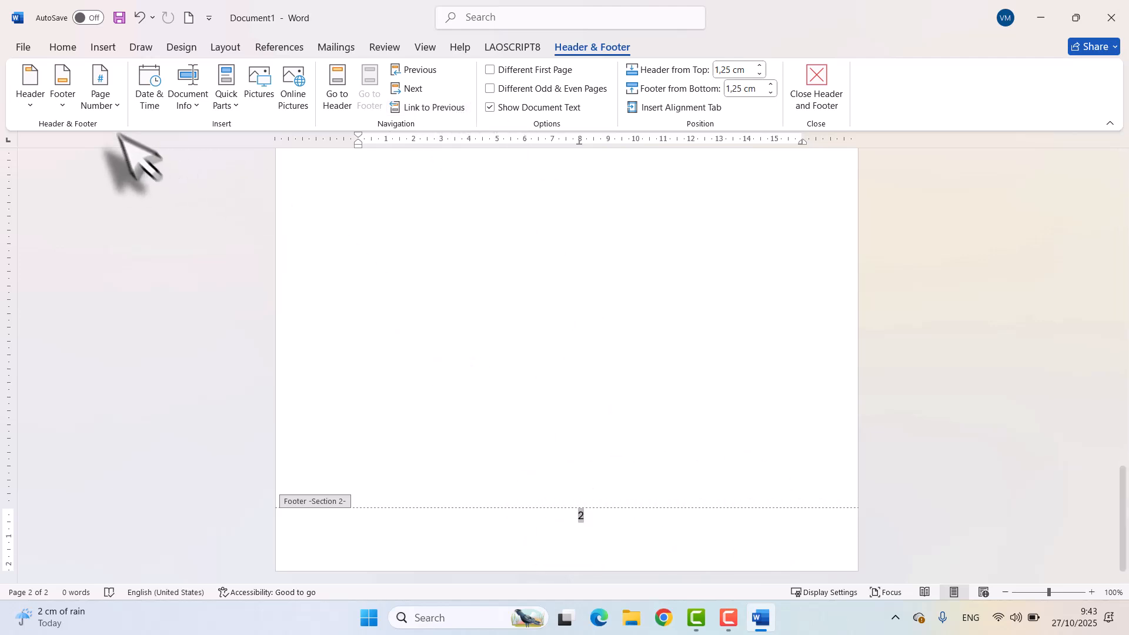
# Replace the section 2 footer's page number with the Accent Bar 1 bottom-of-page style
pyautogui.click(110, 100)
pyautogui.moveTo(191, 154)
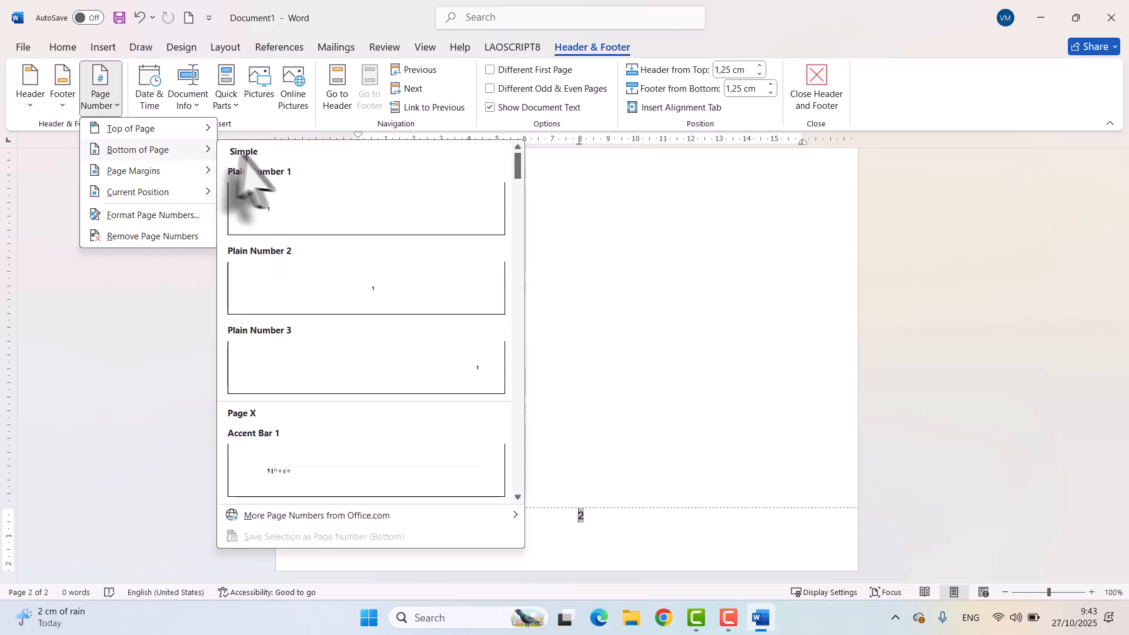
pyautogui.click(338, 468)
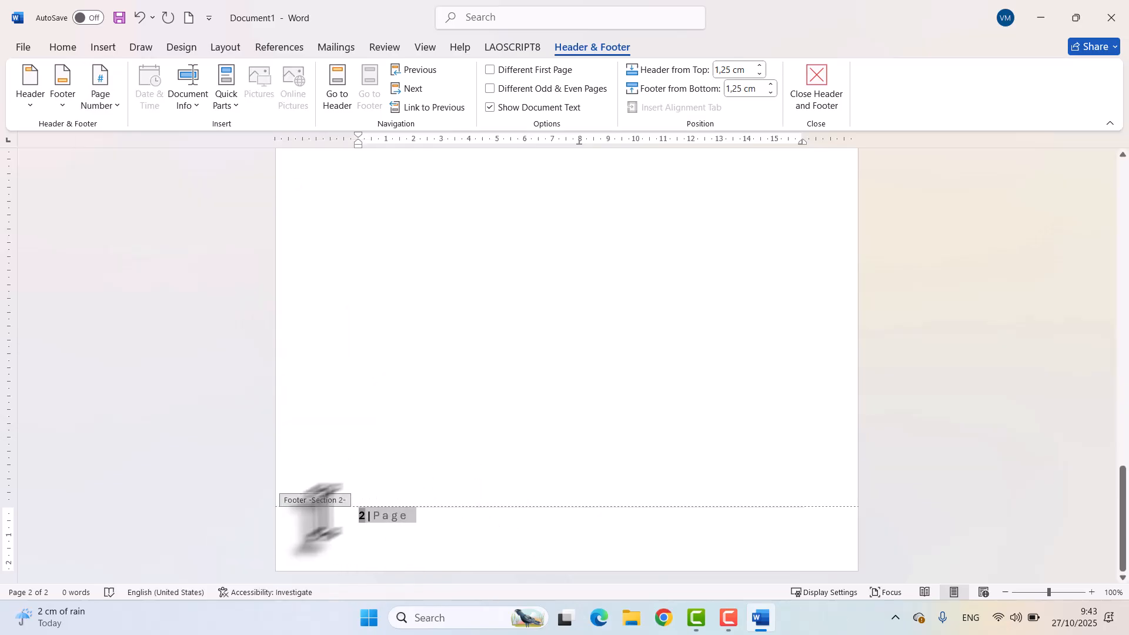
pyautogui.scroll(10, 579, 429)
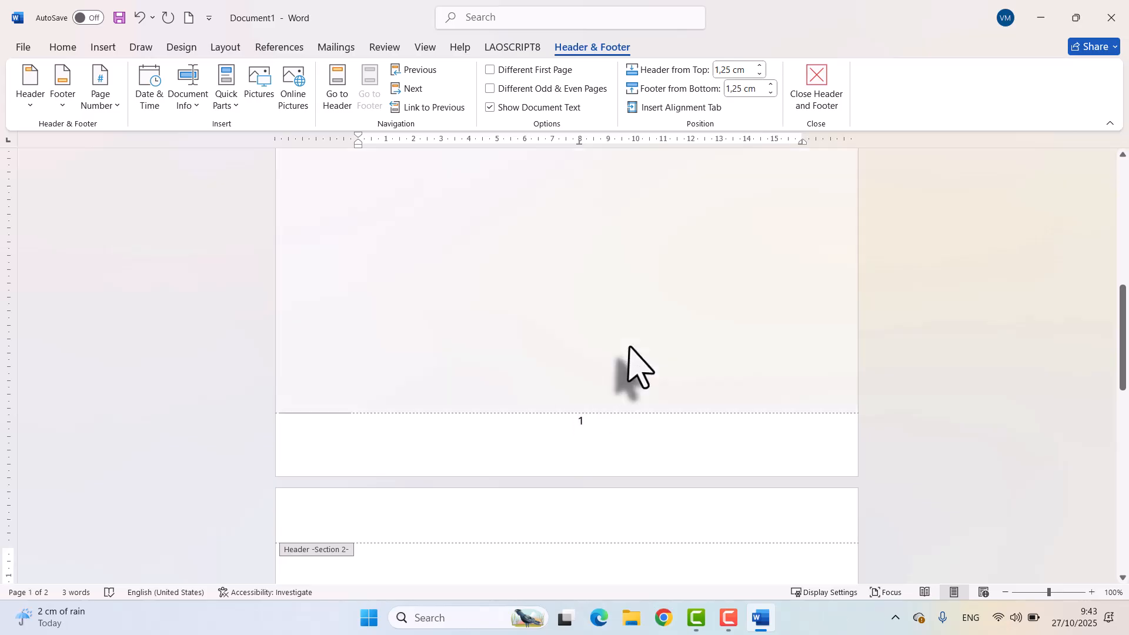
# Compare the page number styles in the section 1 and section 2 footers
pyautogui.scroll(-11, 651, 409)
pyautogui.scroll(9, 651, 407)
pyautogui.scroll(1, 635, 374)
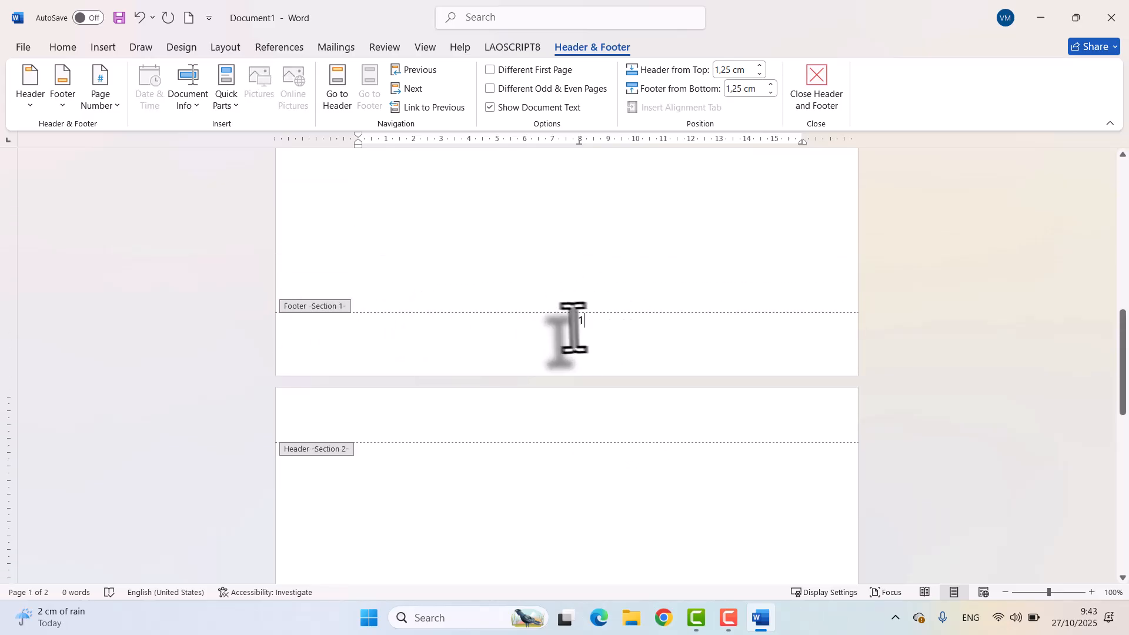
pyautogui.doubleClick(577, 323)
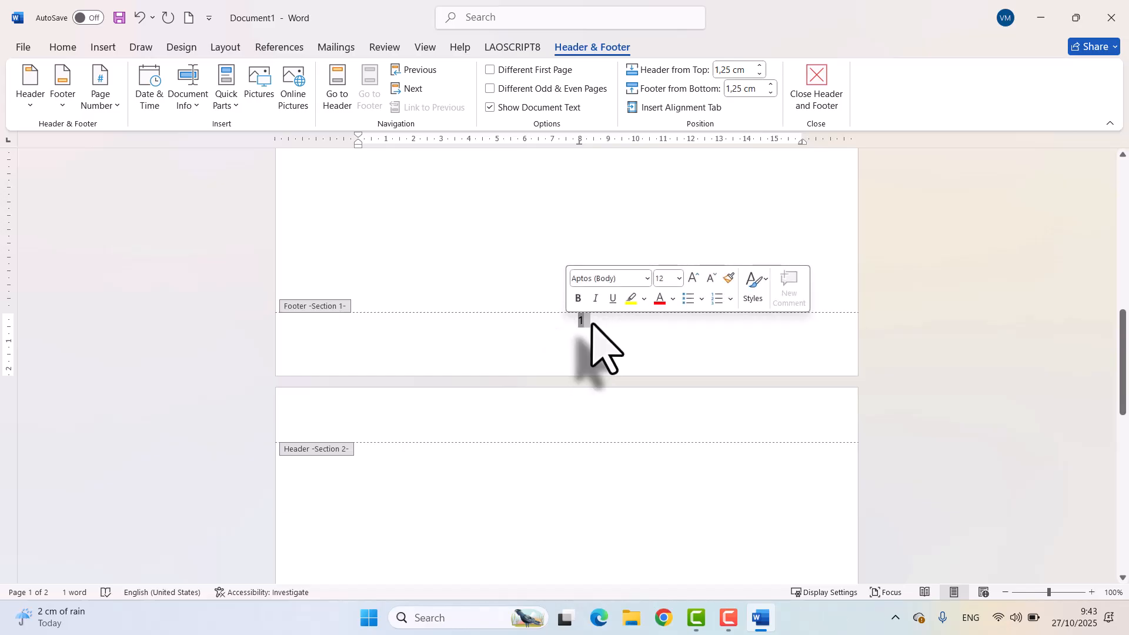
pyautogui.scroll(-10, 604, 423)
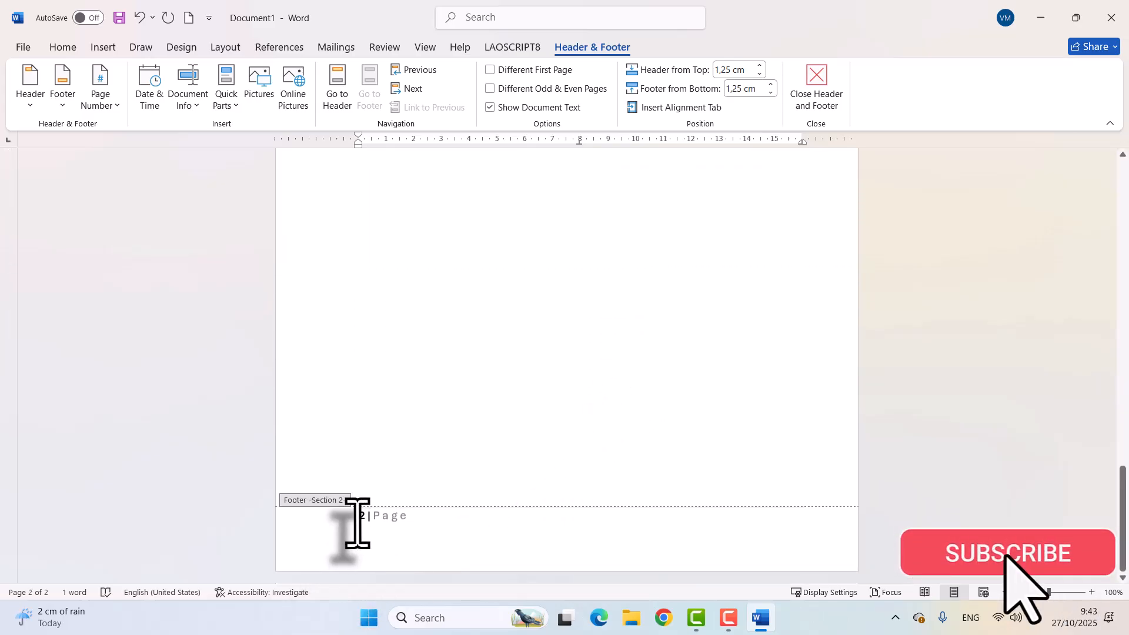
pyautogui.moveTo(358, 522); pyautogui.dragTo(416, 524)
pyautogui.click(417, 525)
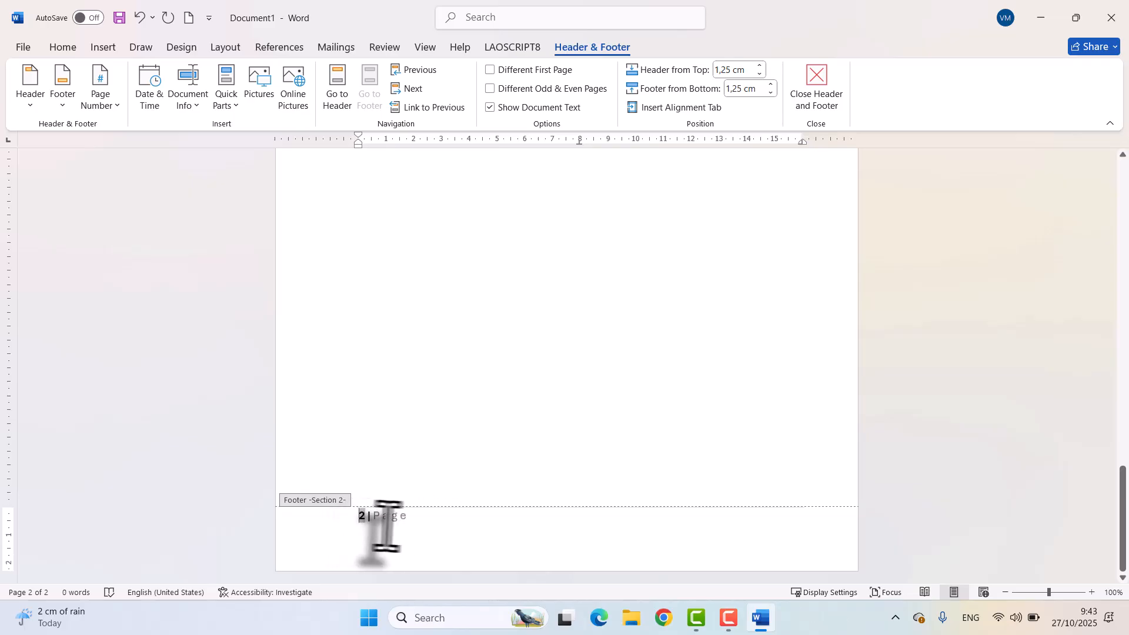
# Format the section 2 footer's page numbering to start at 1 instead of continuing from the previous section
pyautogui.click(419, 522)
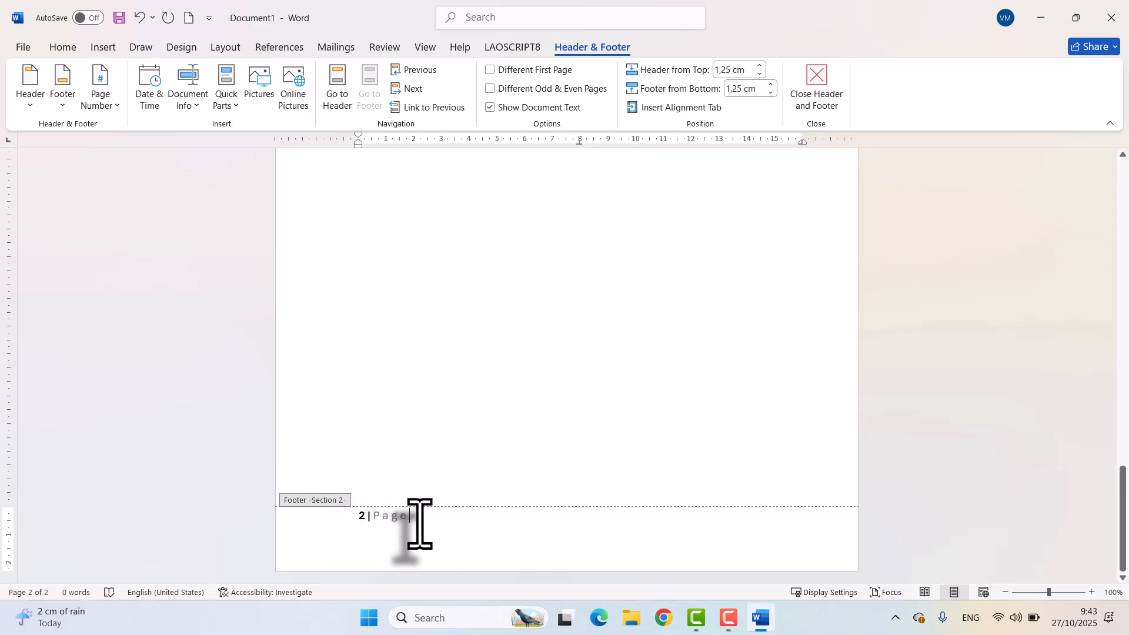
pyautogui.click(113, 106)
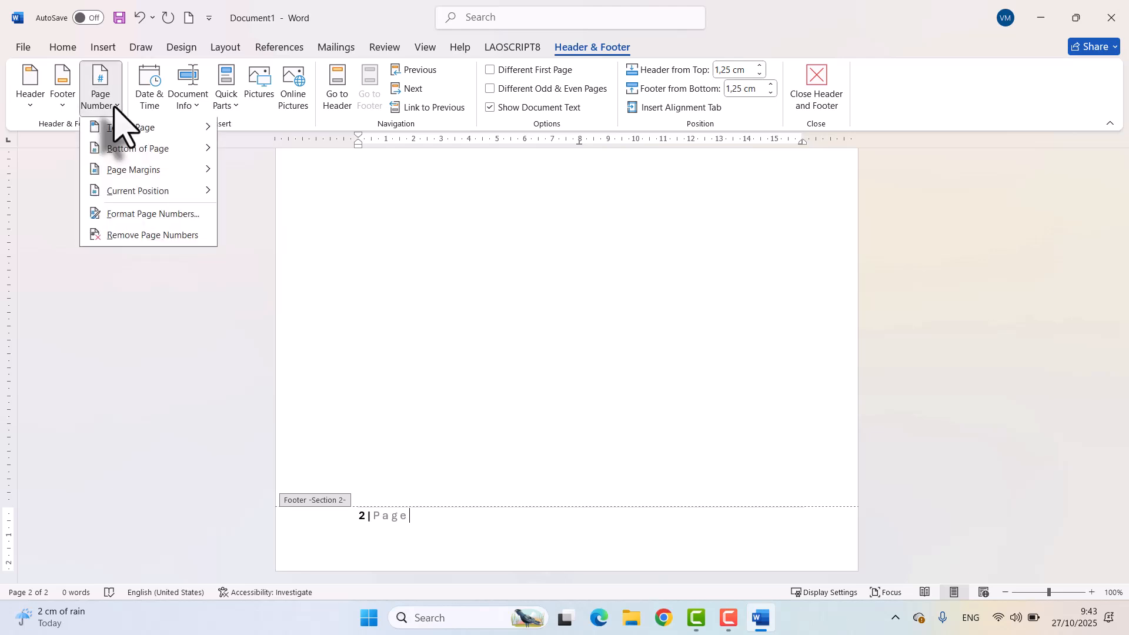
pyautogui.click(149, 216)
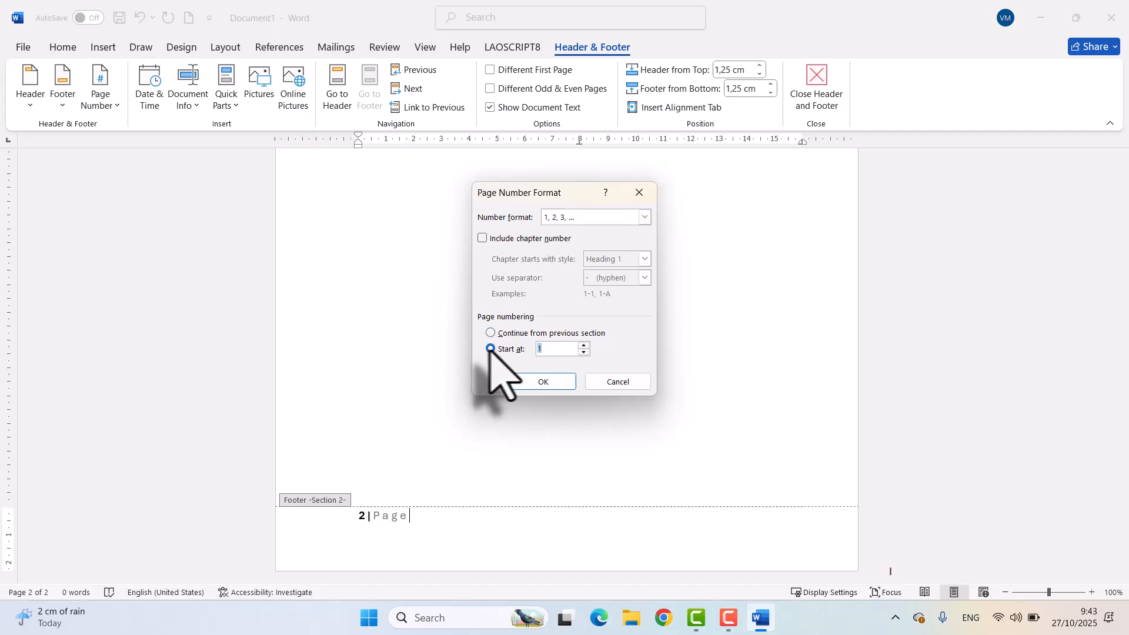
pyautogui.click(546, 381)
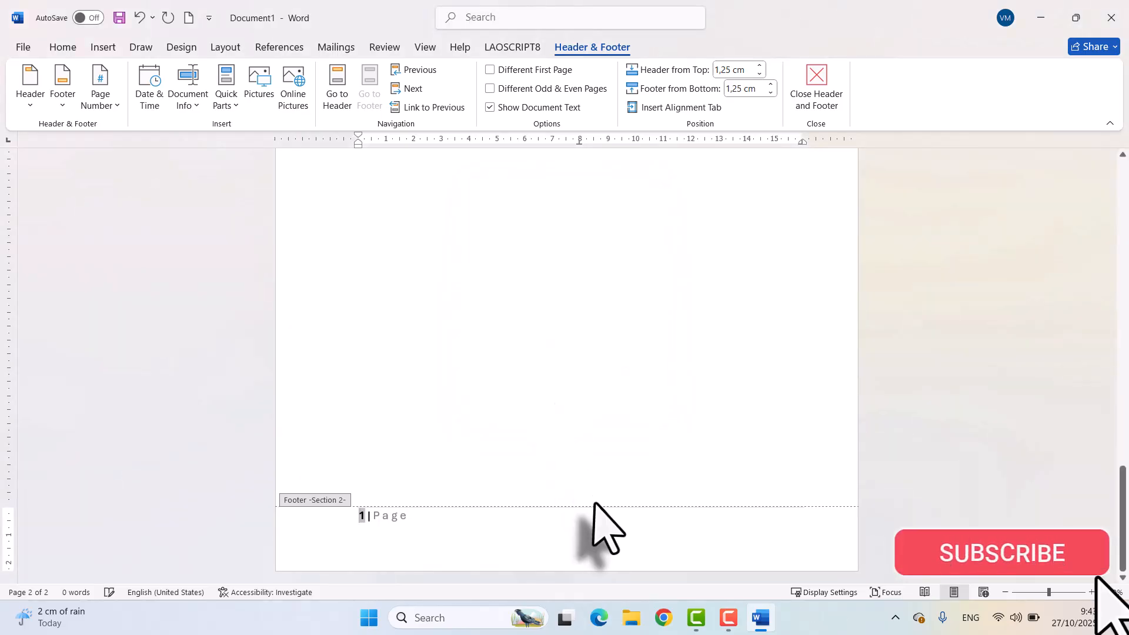
# Leave header and footer editing by returning to the document body, and review the pages
pyautogui.scroll(7, 579, 478)
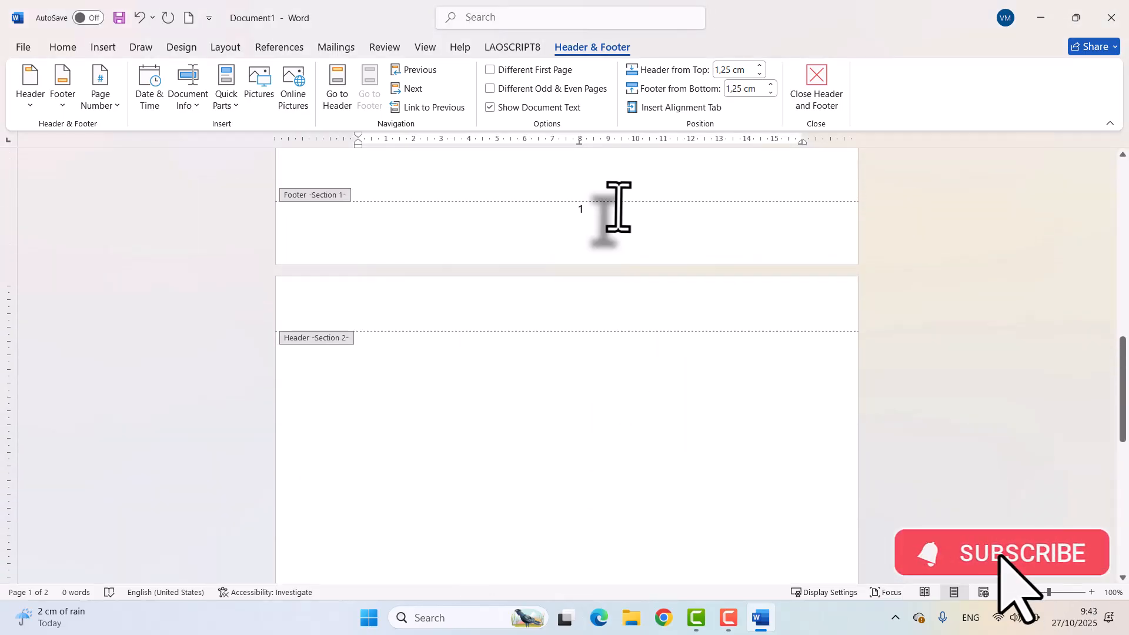
pyautogui.doubleClick(494, 388)
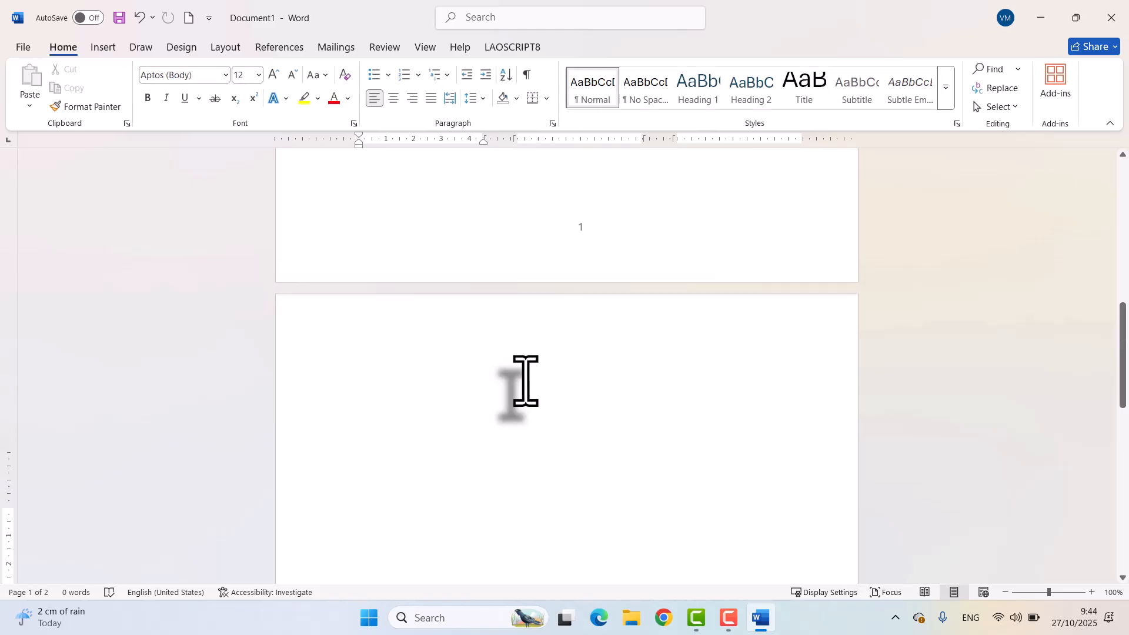
pyautogui.scroll(5, 525, 380)
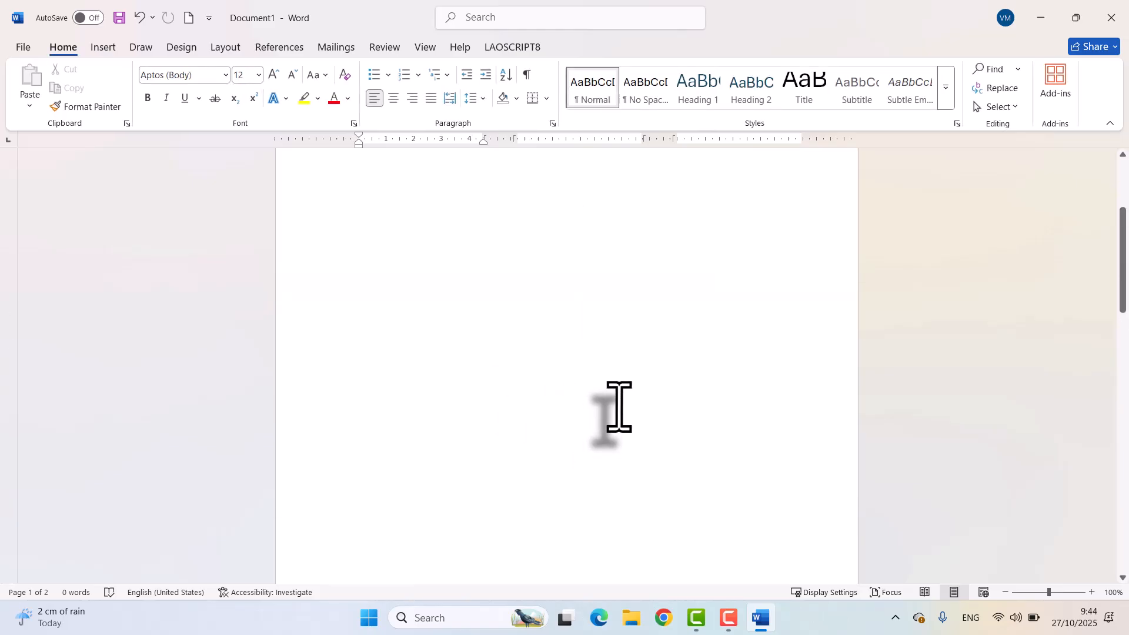
pyautogui.scroll(-3, 611, 371)
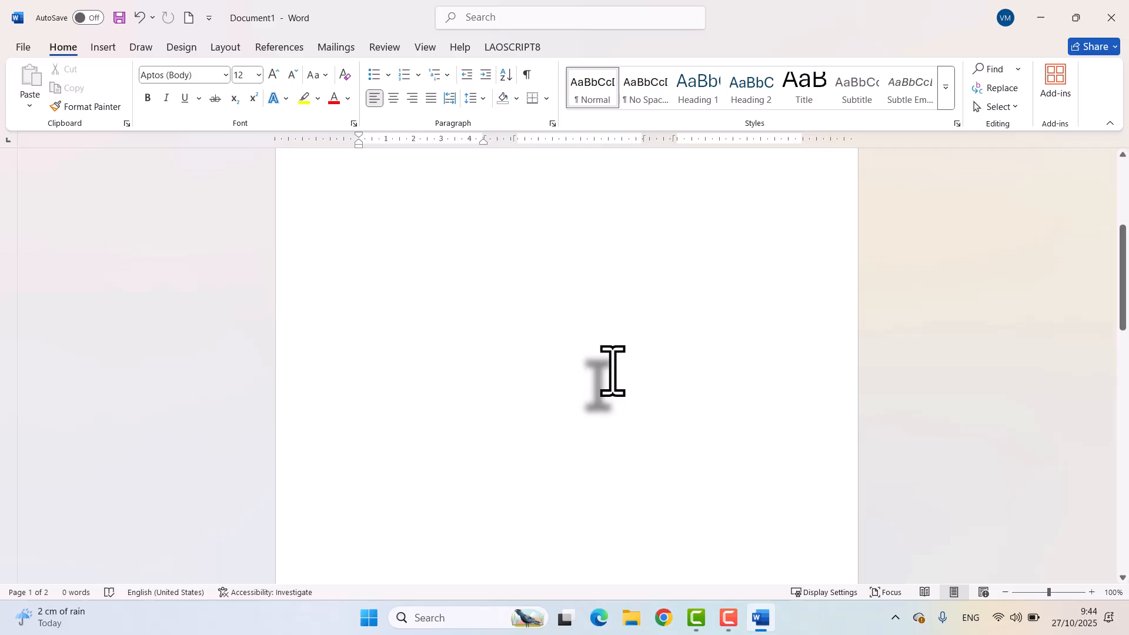